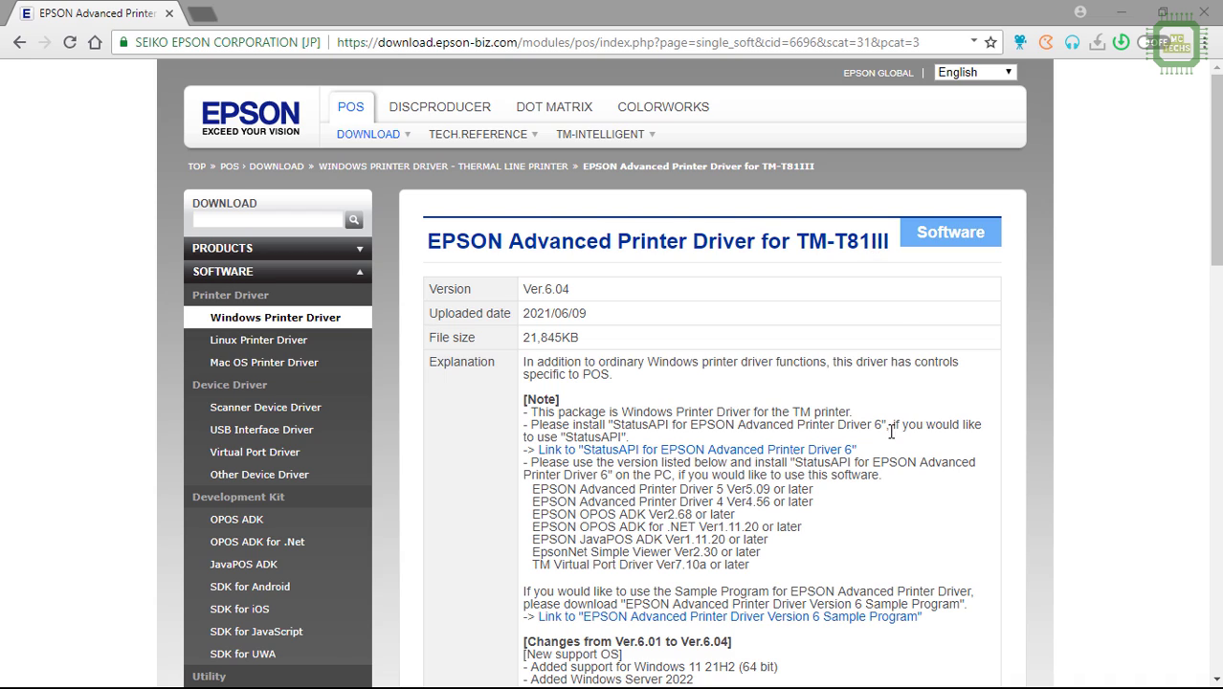
# Accept the download terms for the TM-T81III Advanced Printer Driver and start downloading APD_604_T81III_WM.zip
pyautogui.scroll(-15, 888, 435)
pyautogui.scroll(-3, 889, 438)
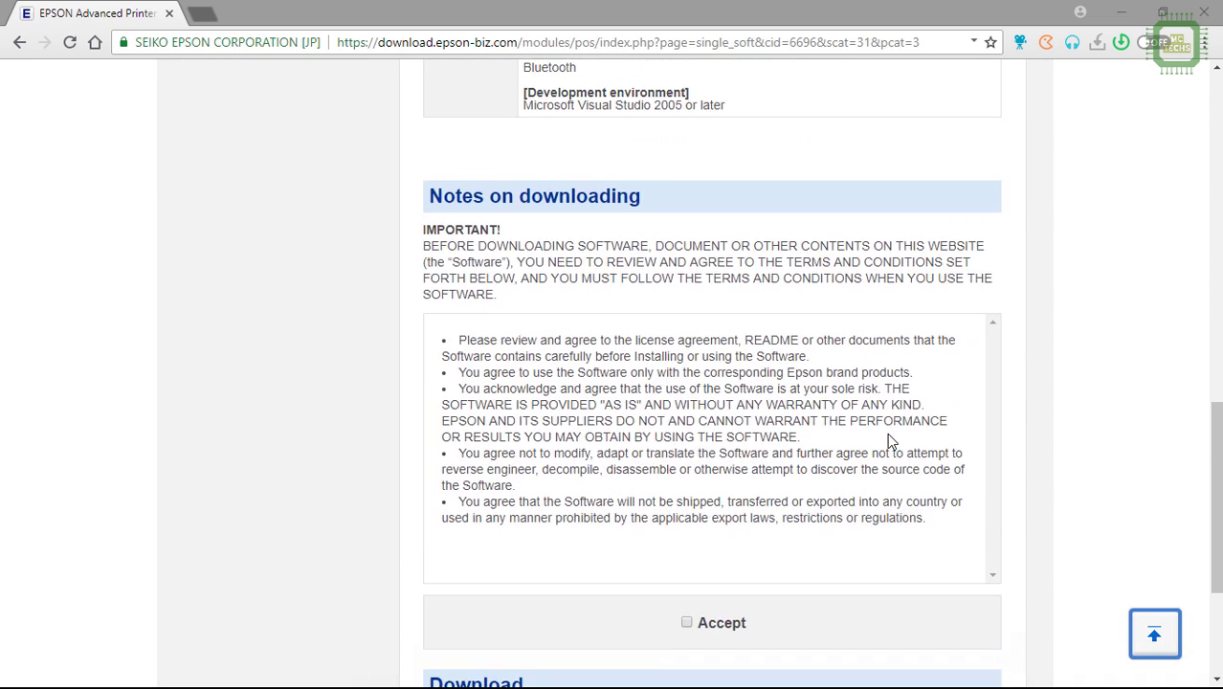
pyautogui.click(687, 444)
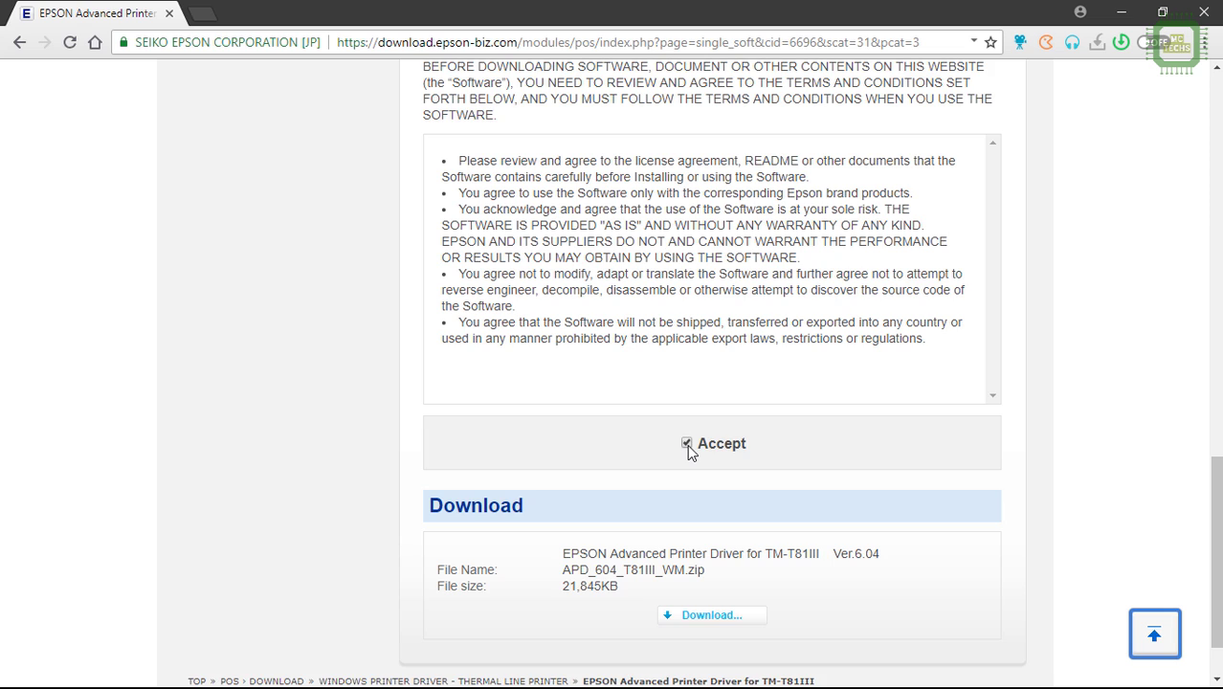
pyautogui.scroll(-1, 687, 444)
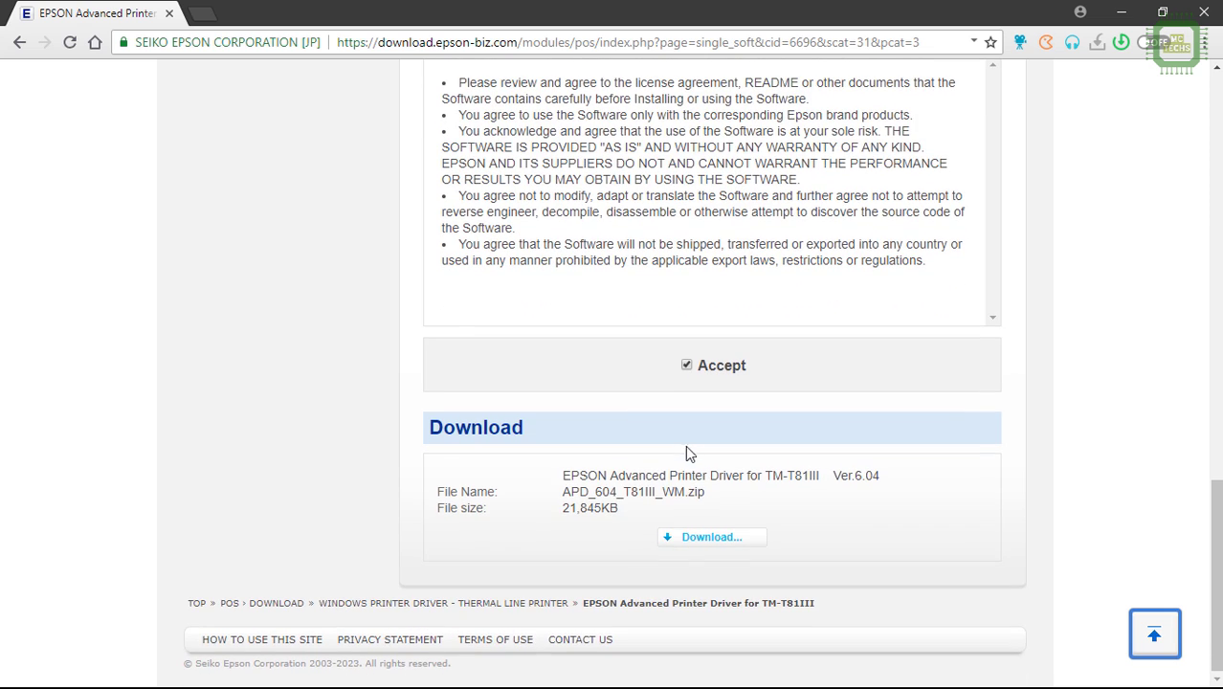
pyautogui.click(684, 537)
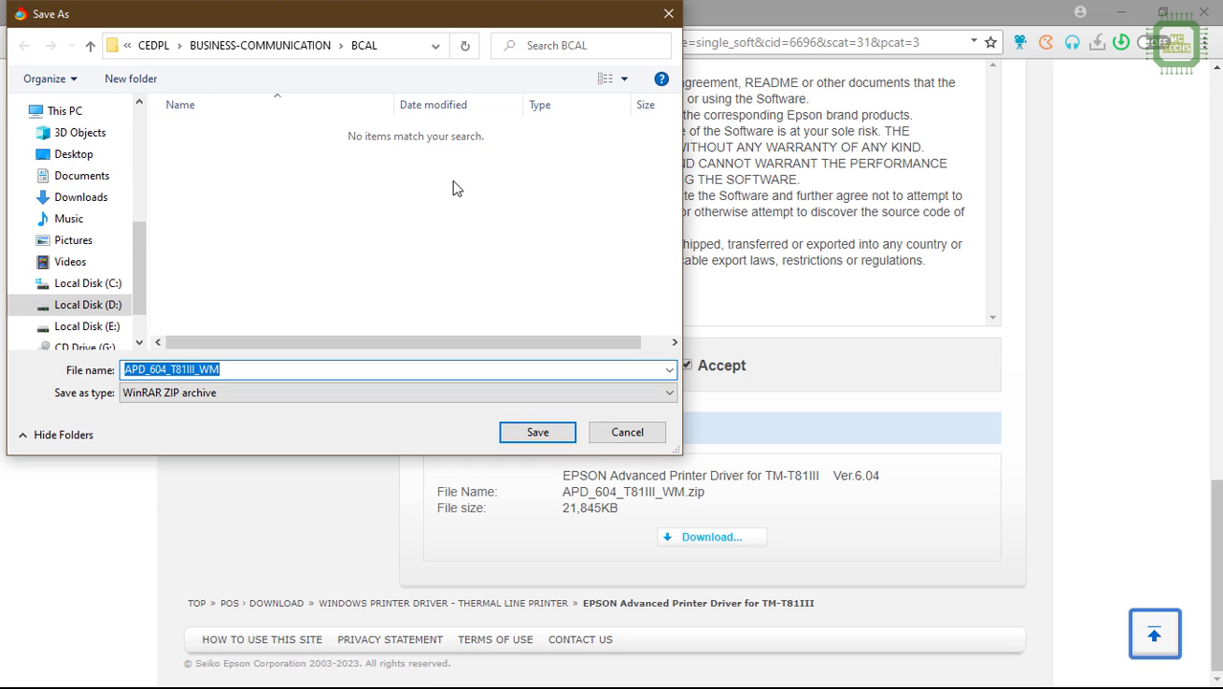
# Save the driver archive as APD_604_T81III_WM in the folder E:\MC TECHS\ARONIUM_PLAYLIST\SUPPORT FILES
pyautogui.click(400, 55)
pyautogui.rightClick(267, 43)
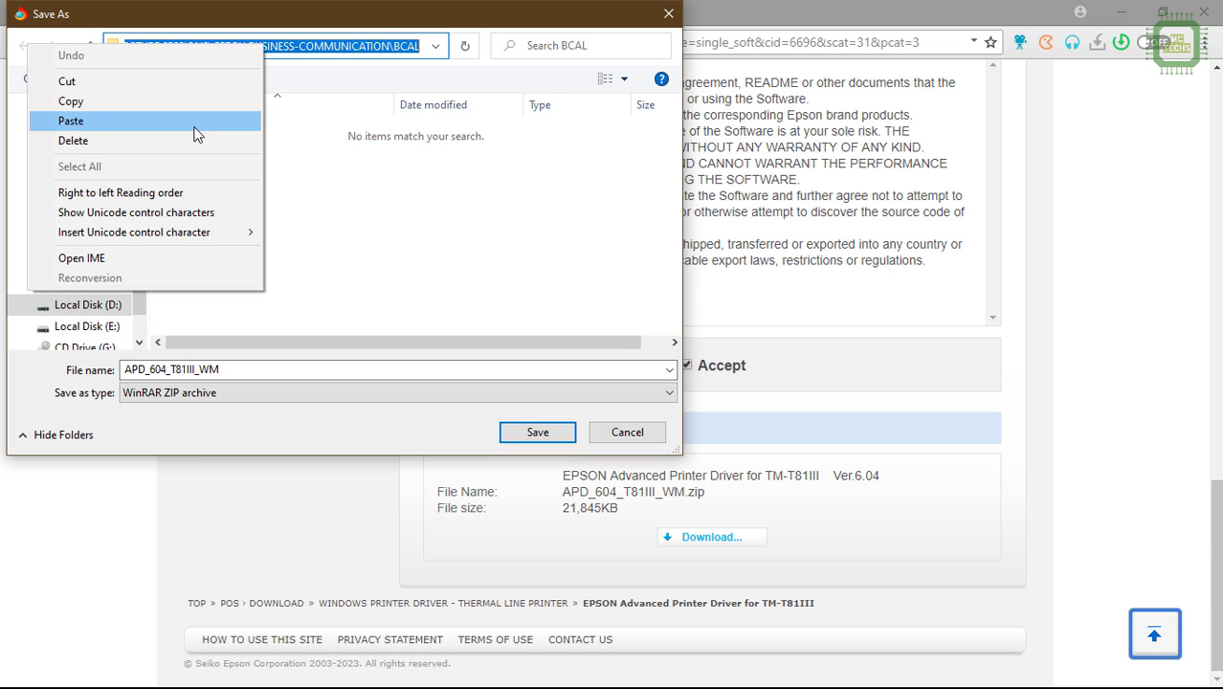
pyautogui.click(189, 129)
pyautogui.hotkey('ctrl', 'a')
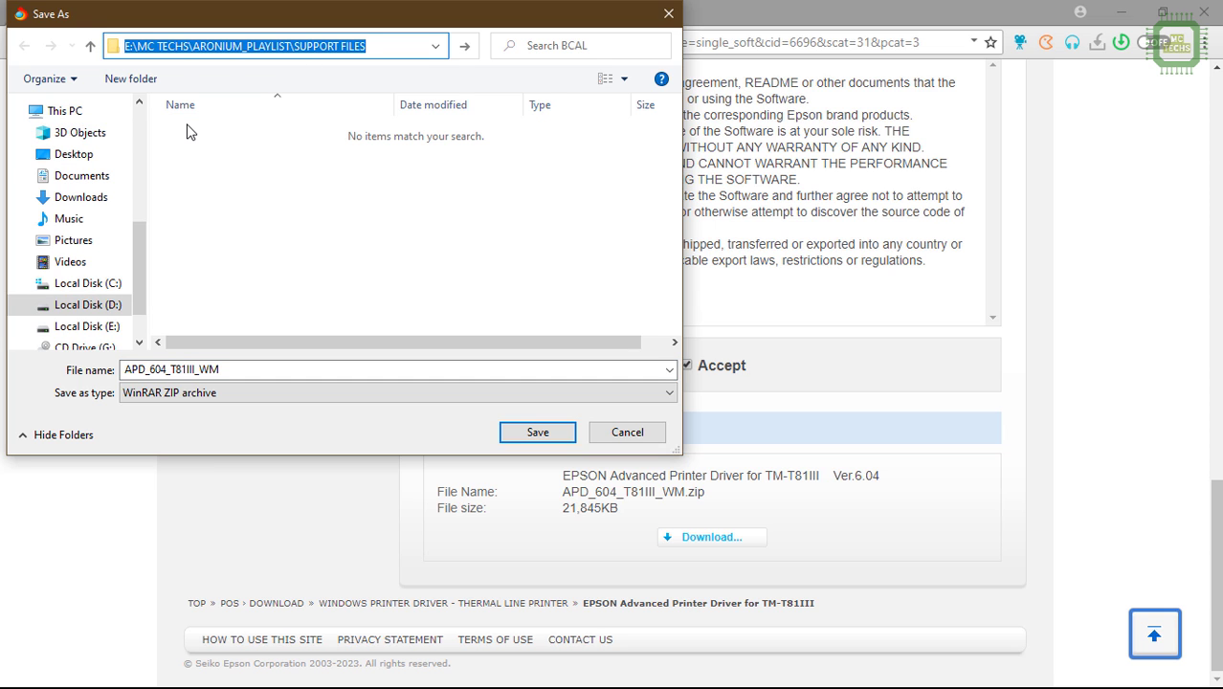
pyautogui.press('Return')
pyautogui.click(186, 375)
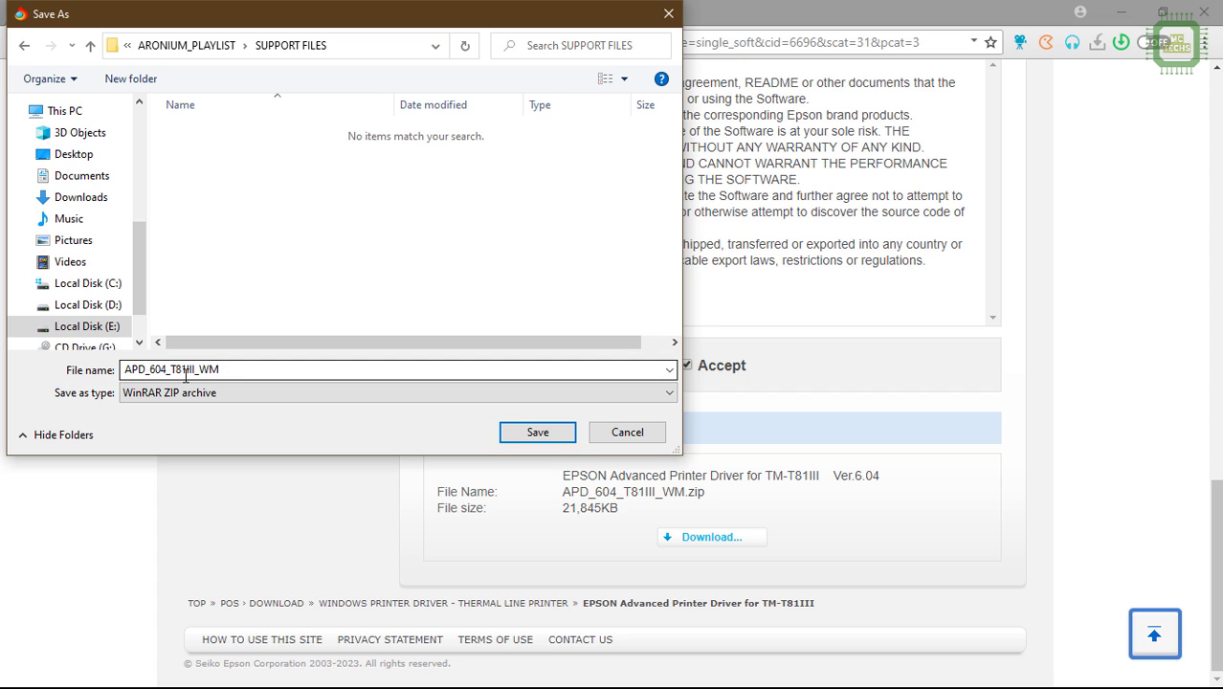
pyautogui.click(197, 368)
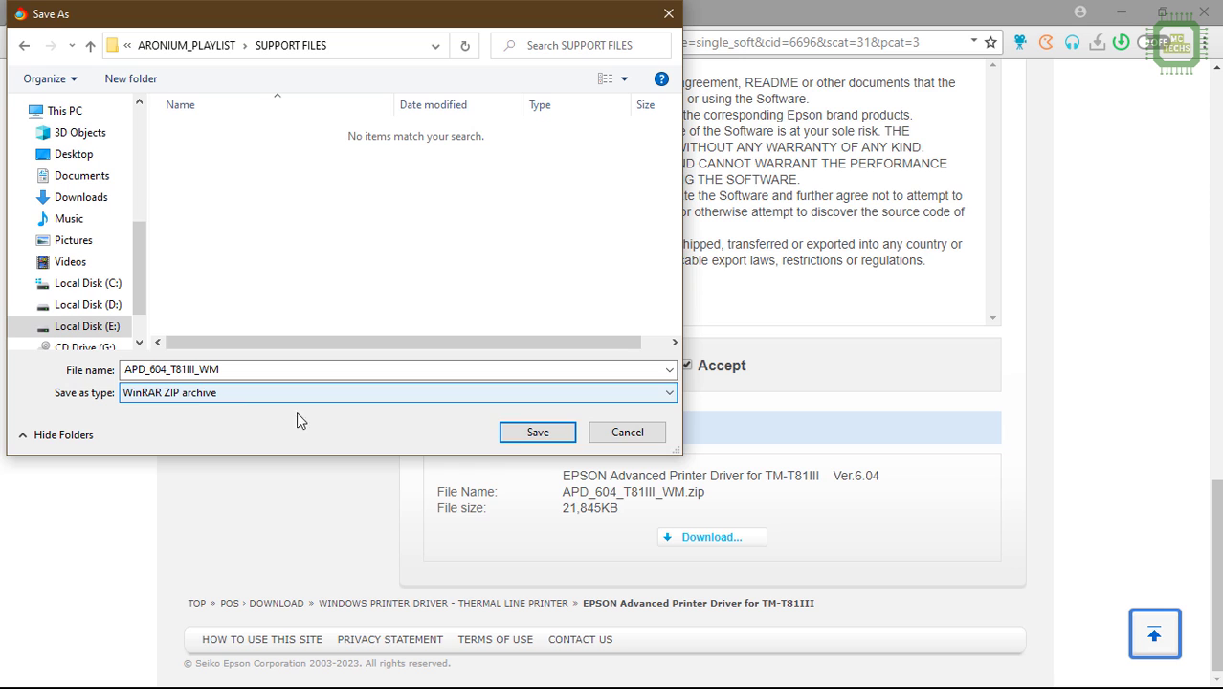
pyautogui.click(535, 433)
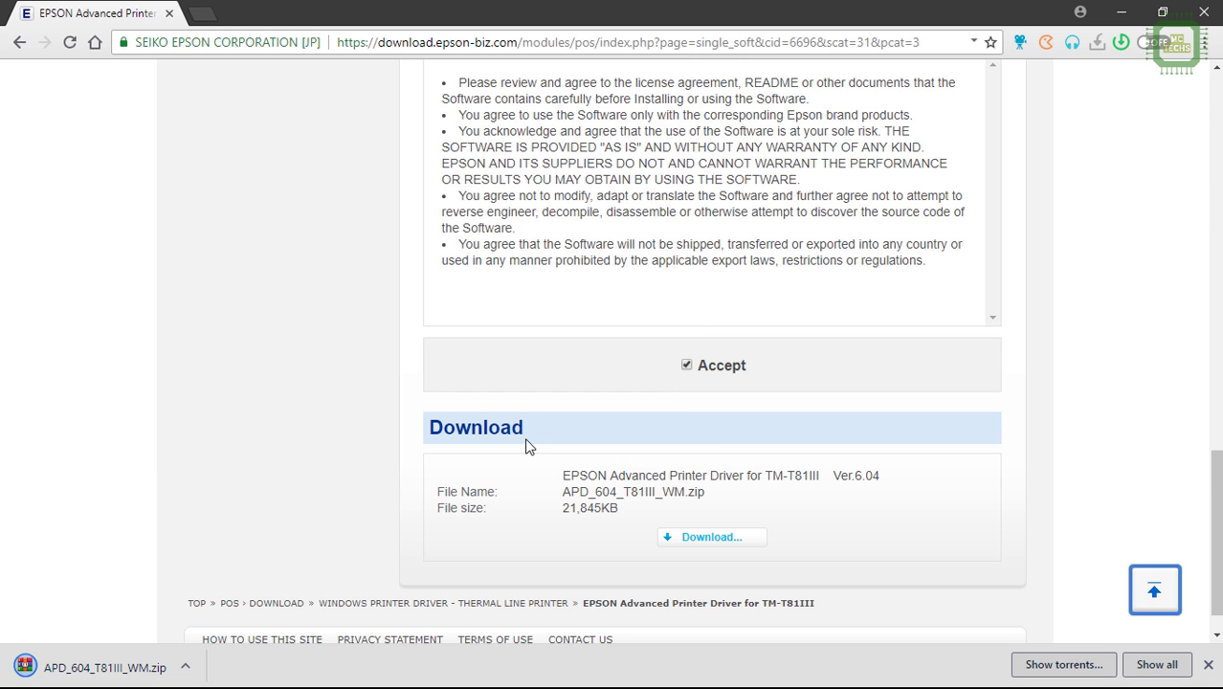
# Show the downloaded APD_604_T81III_WM archive in its folder and extract its contents there
pyautogui.click(187, 667)
pyautogui.click(227, 605)
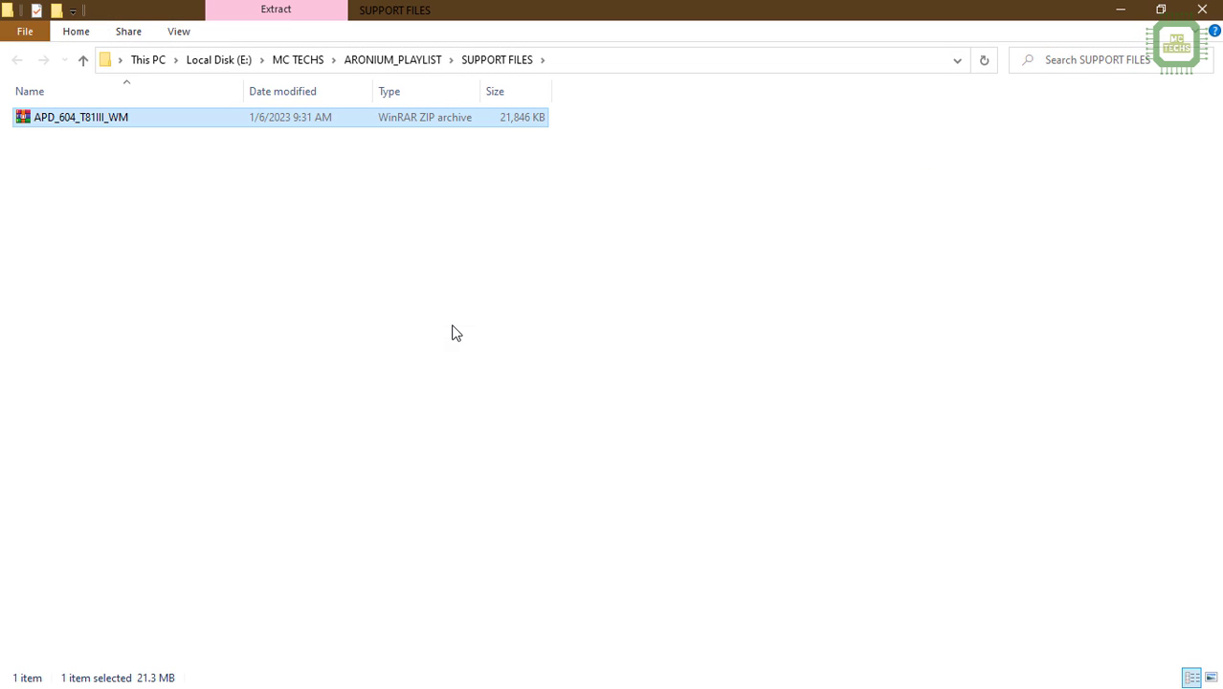
pyautogui.rightClick(72, 122)
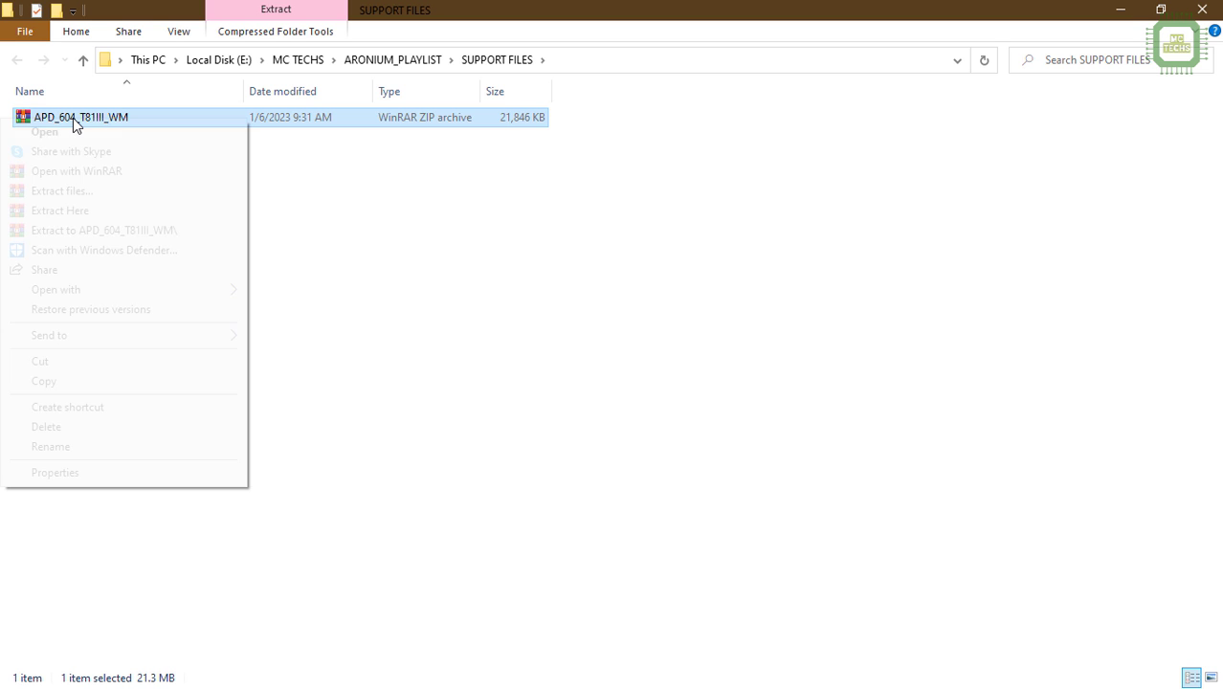
pyautogui.click(89, 213)
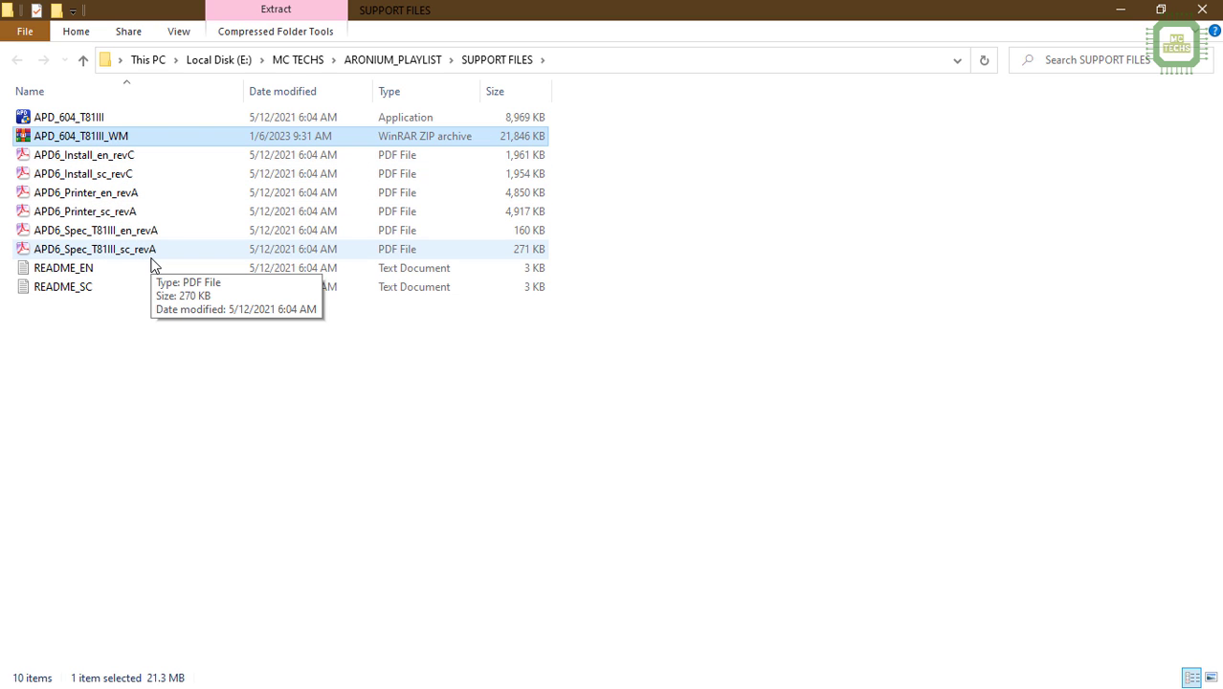
# Open README_EN, check the supported operating systems, supported printers and supplied files, and close it
pyautogui.doubleClick(55, 270)
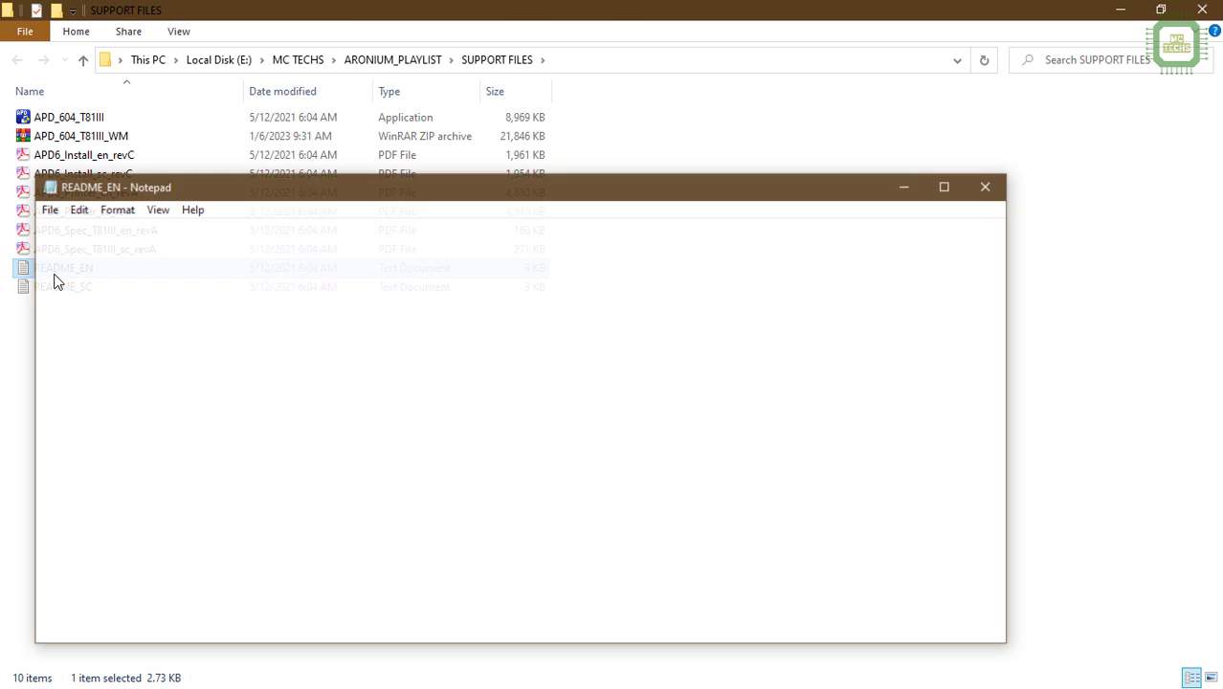
pyautogui.scroll(-4, 315, 401)
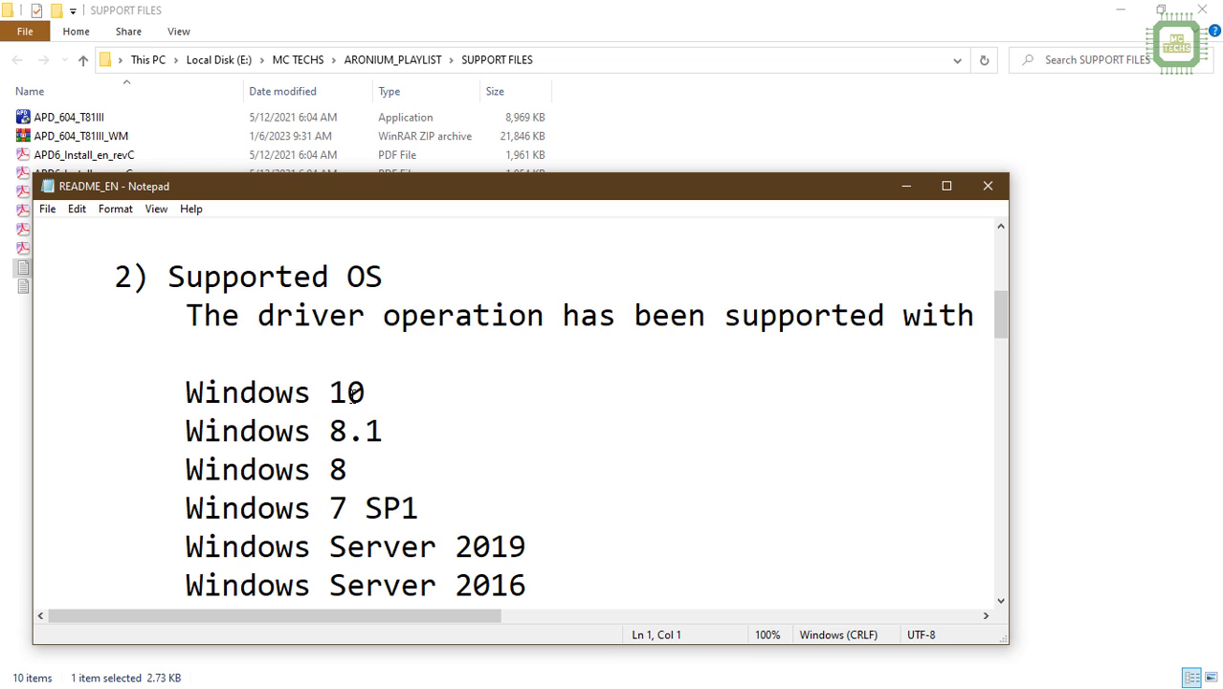
pyautogui.scroll(-6, 353, 396)
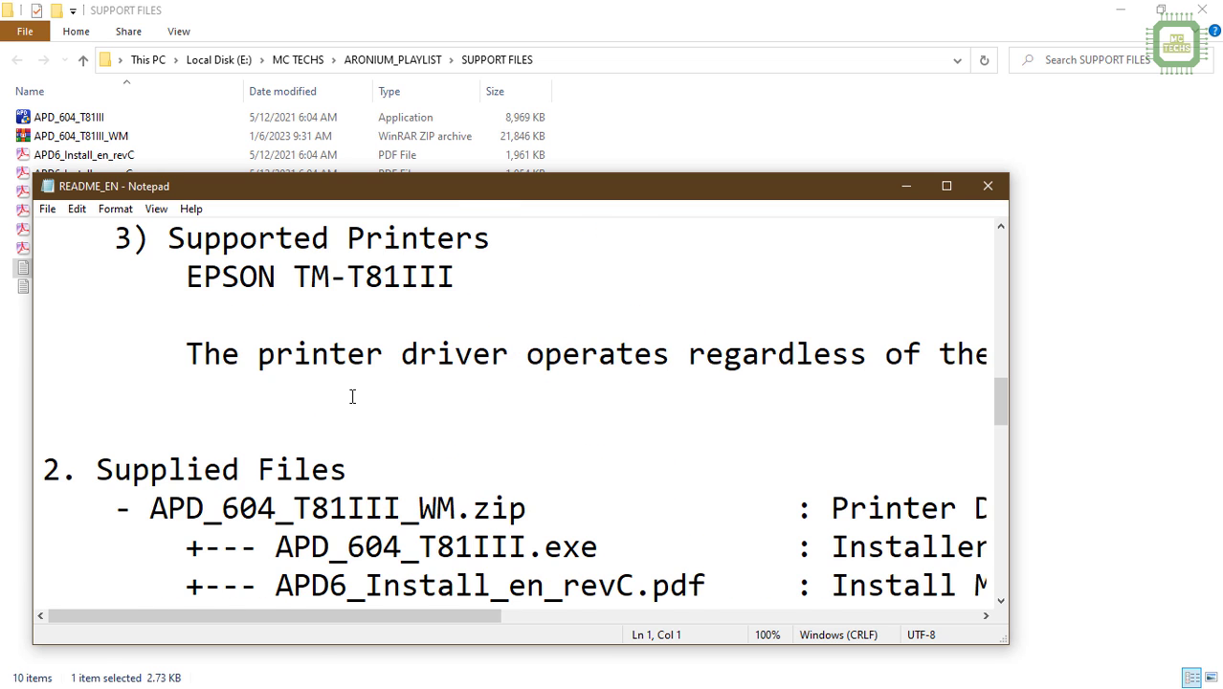
pyautogui.scroll(-3, 352, 396)
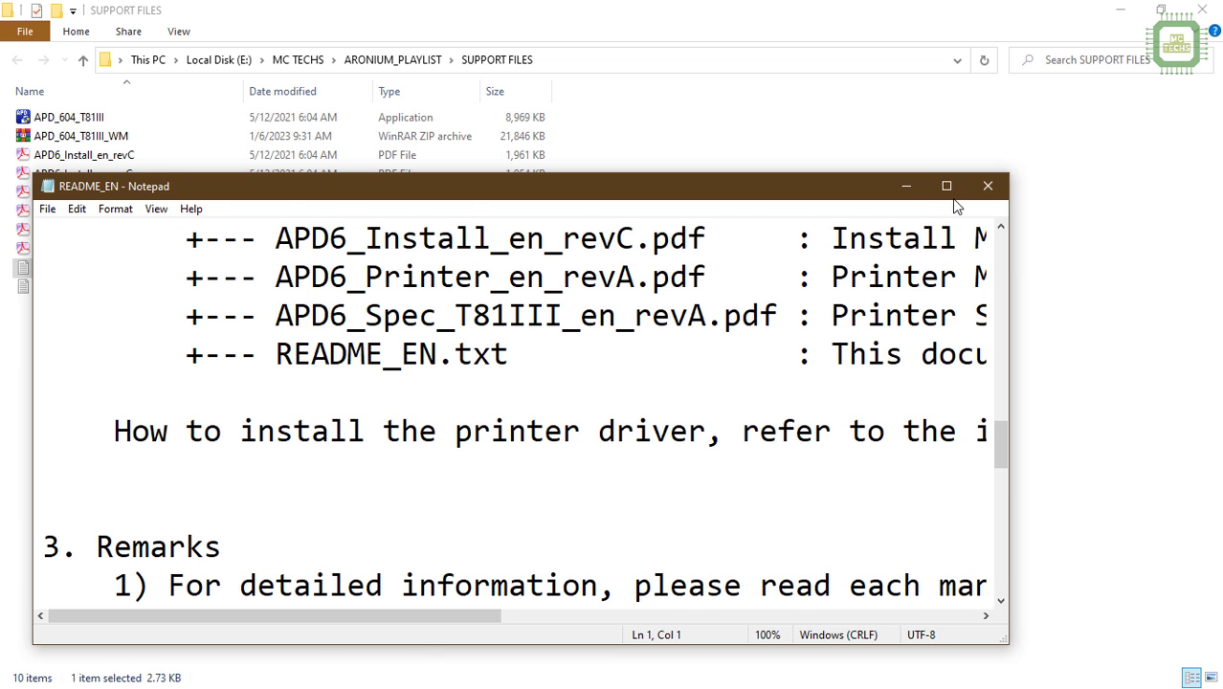
pyautogui.click(1000, 182)
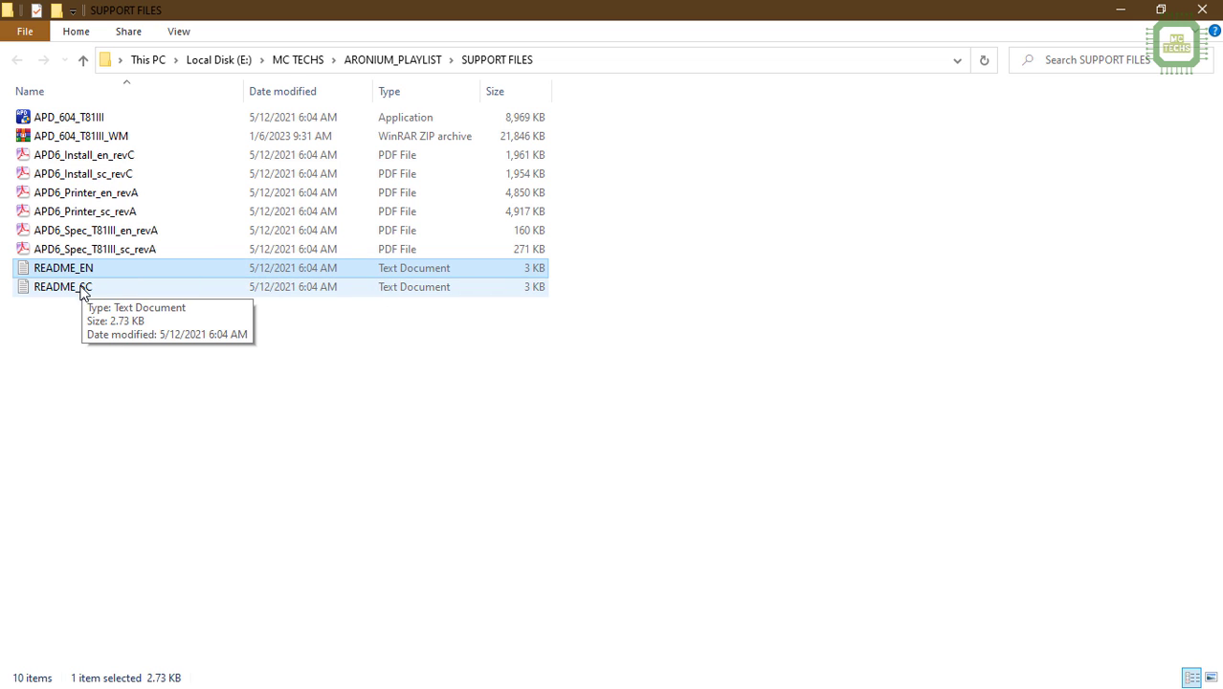
# Open the APD6_Install_en_revC manual and examine its contents page, Status API software requirements and OS differences
pyautogui.click(110, 165)
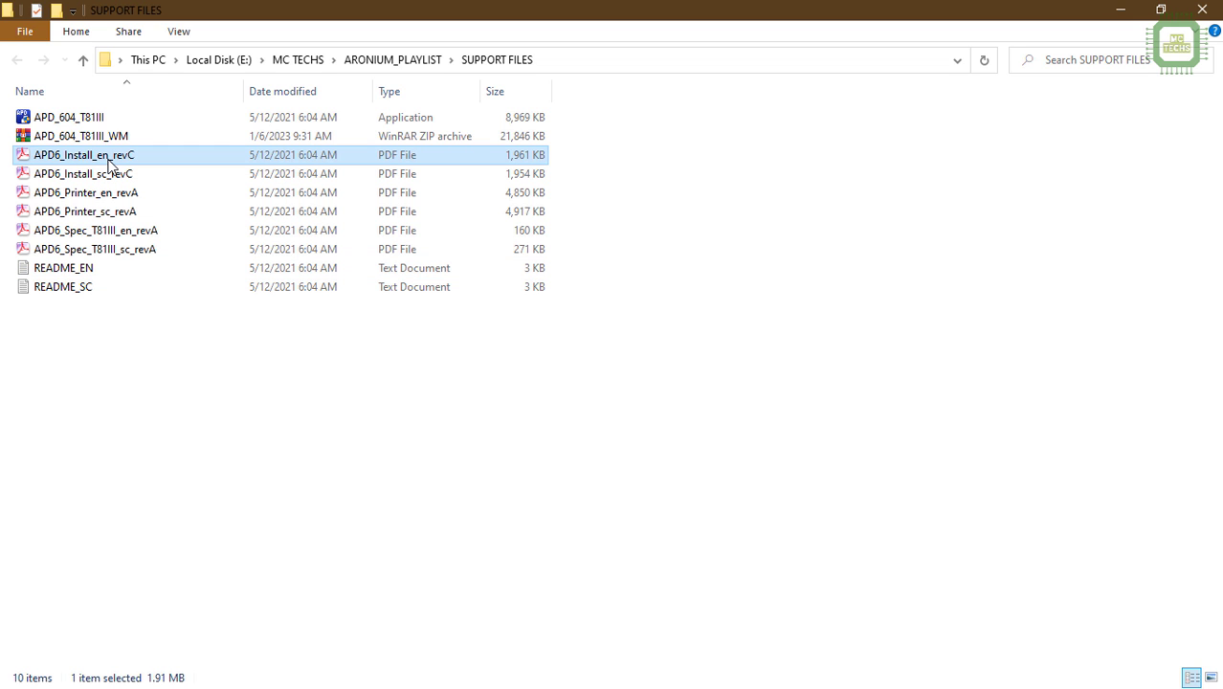
pyautogui.doubleClick(110, 164)
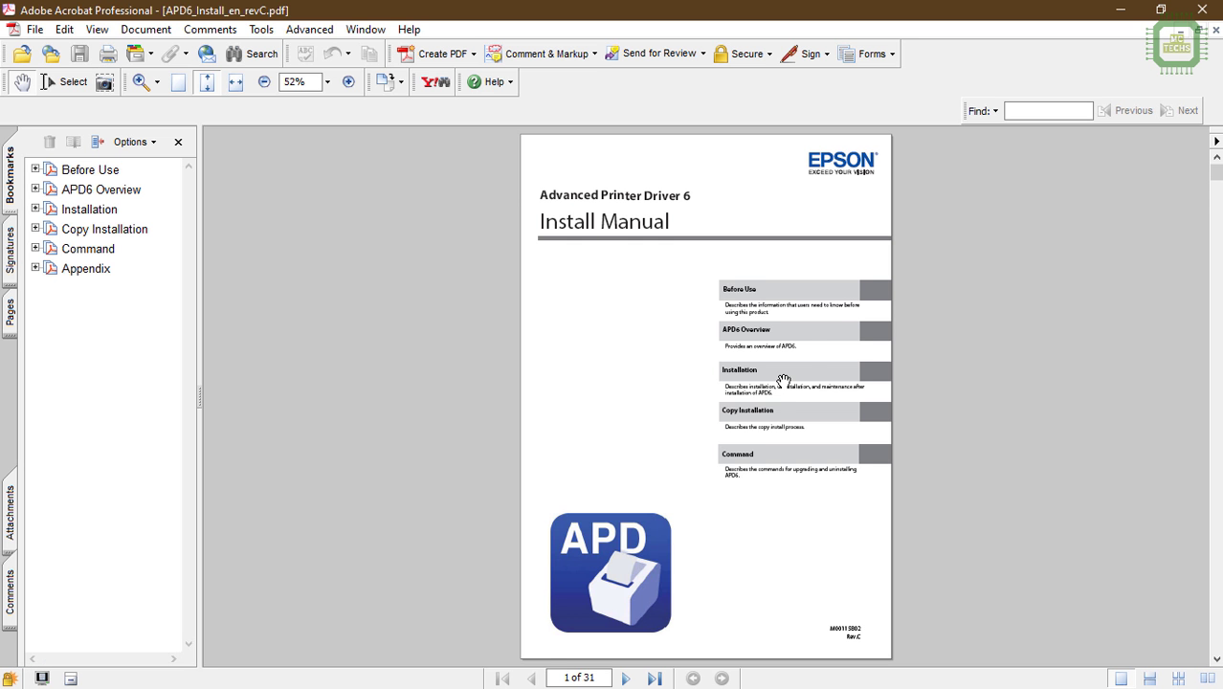
pyautogui.scroll(-3, 784, 381)
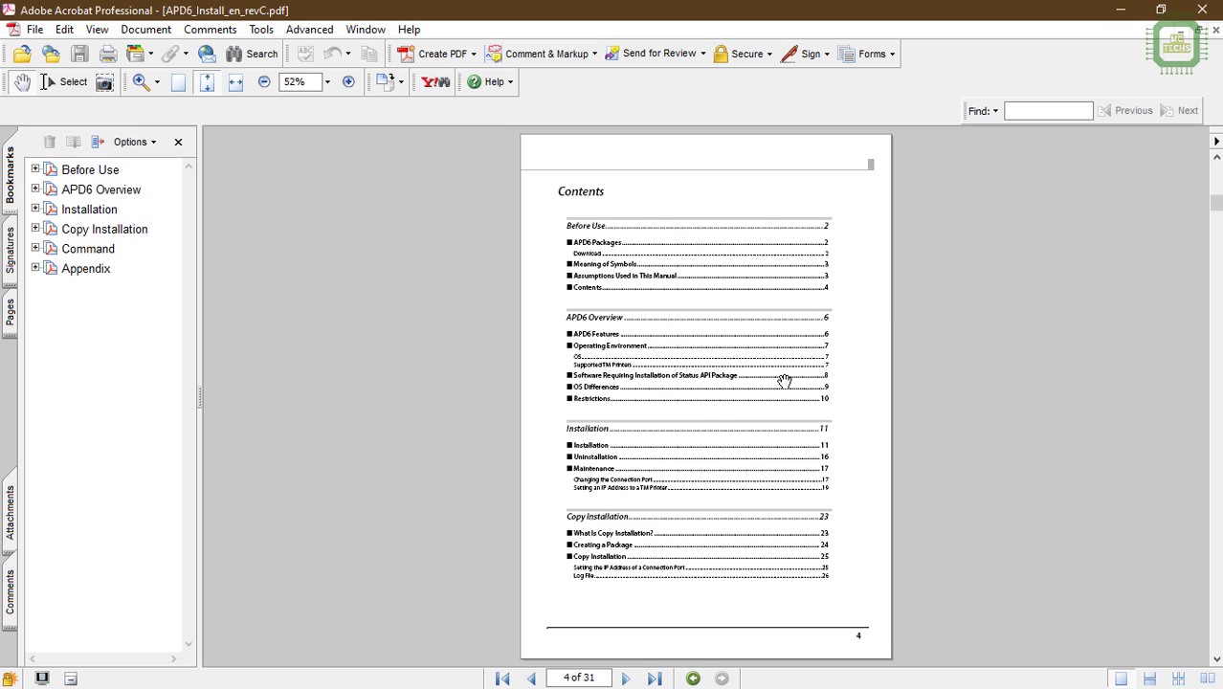
pyautogui.scroll(3, 783, 380)
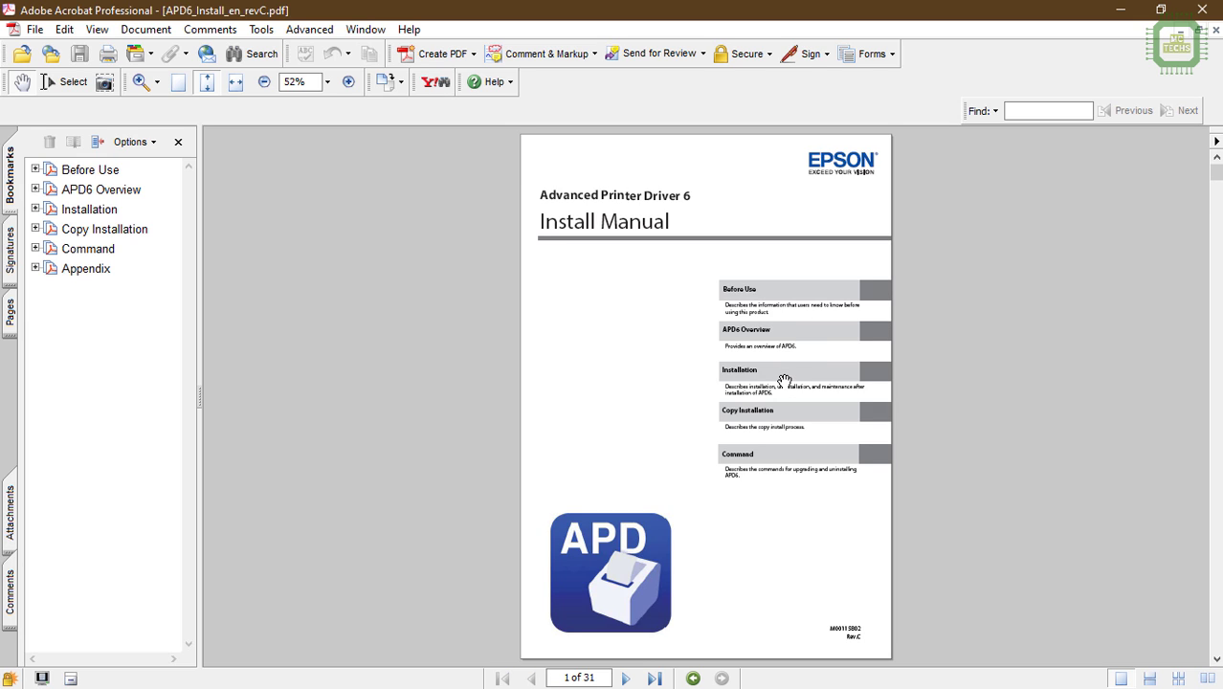
pyautogui.scroll(-3, 783, 381)
pyautogui.scroll(-4, 784, 380)
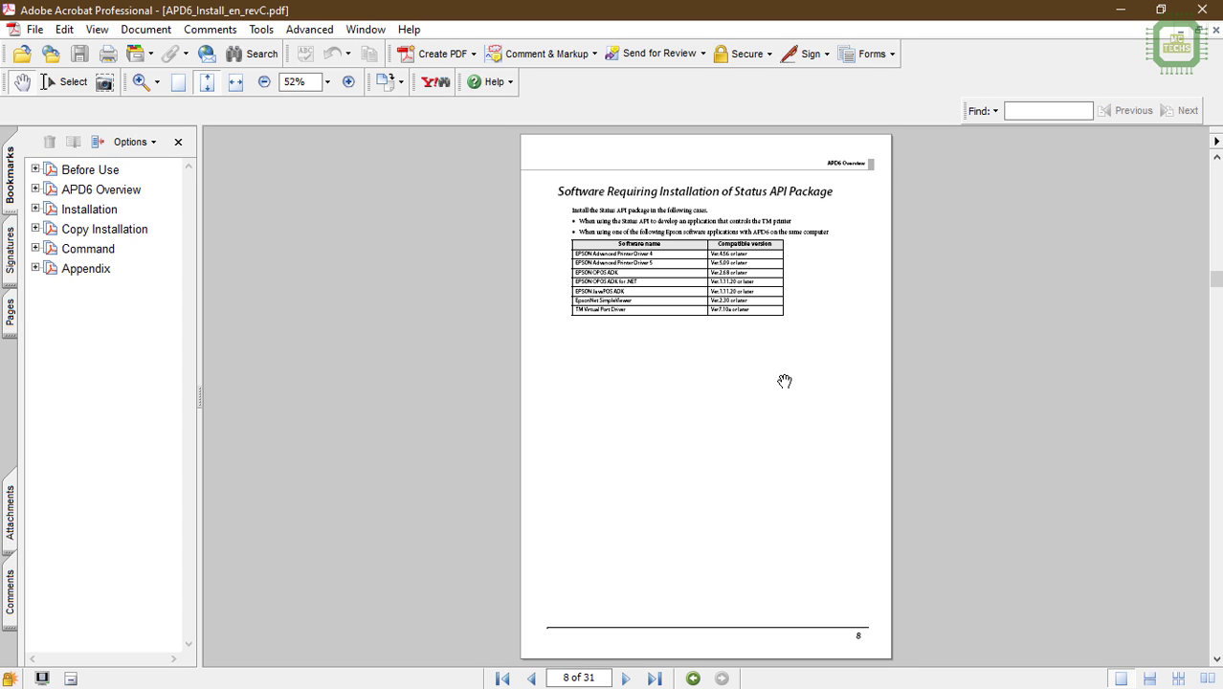
pyautogui.scroll(3, 783, 292)
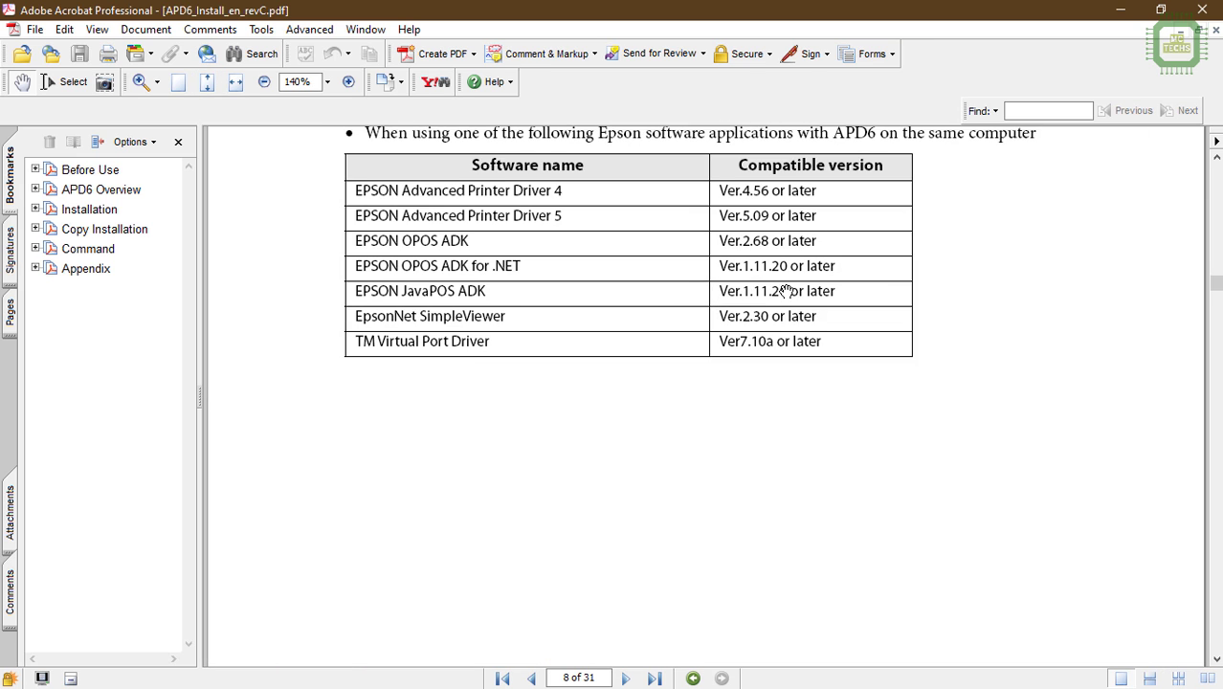
pyautogui.scroll(-1, 784, 292)
pyautogui.scroll(1, 784, 292)
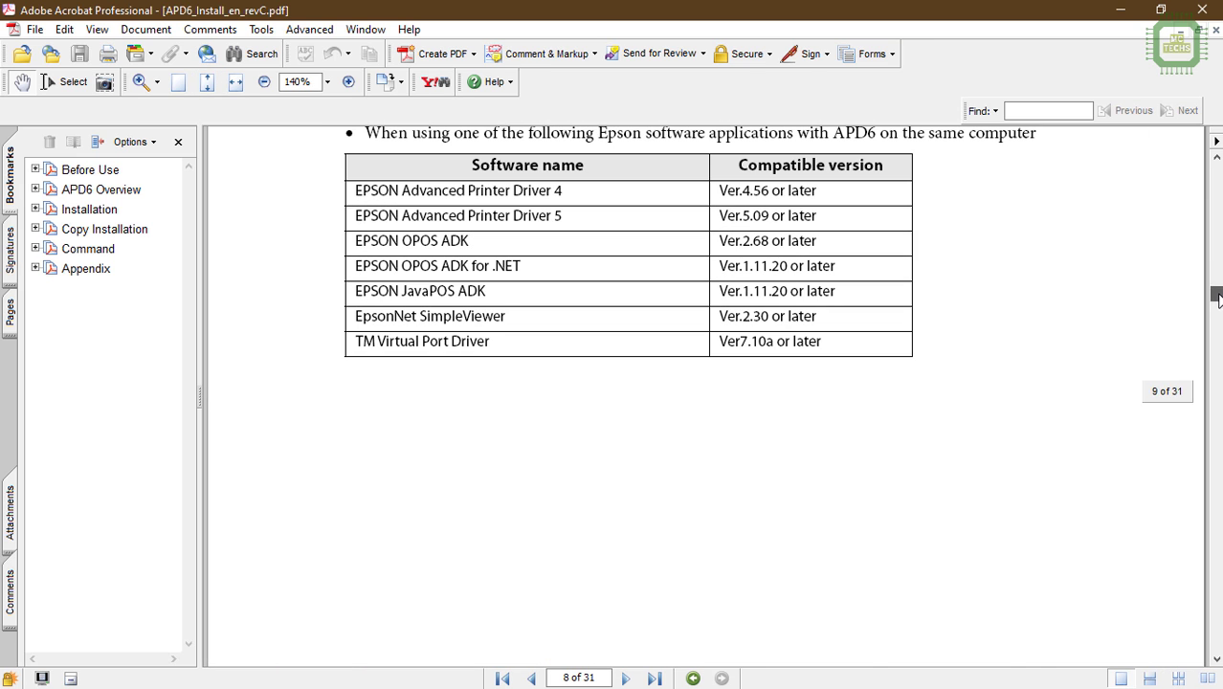
pyautogui.moveTo(1215, 297); pyautogui.dragTo(1215, 299)
pyautogui.scroll(-1, 929, 474)
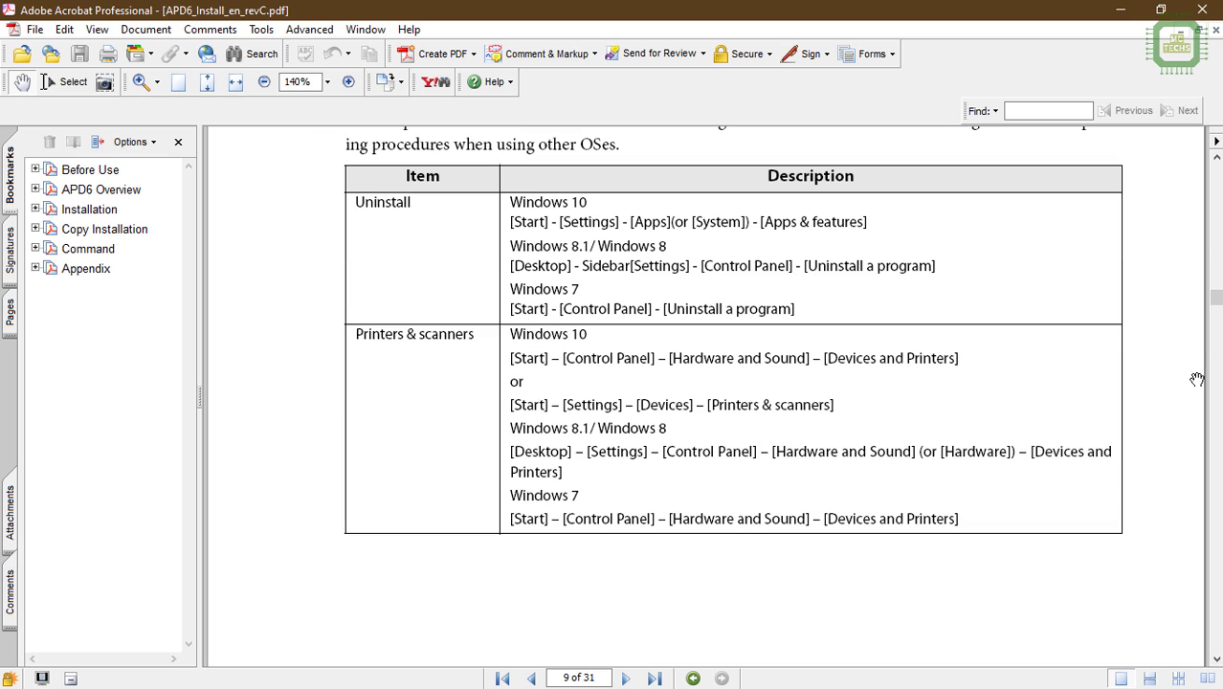
# Examine the manual's installation steps on printer and port settings and the maintenance section on changing the connection port
pyautogui.moveTo(1215, 297); pyautogui.dragTo(1215, 369)
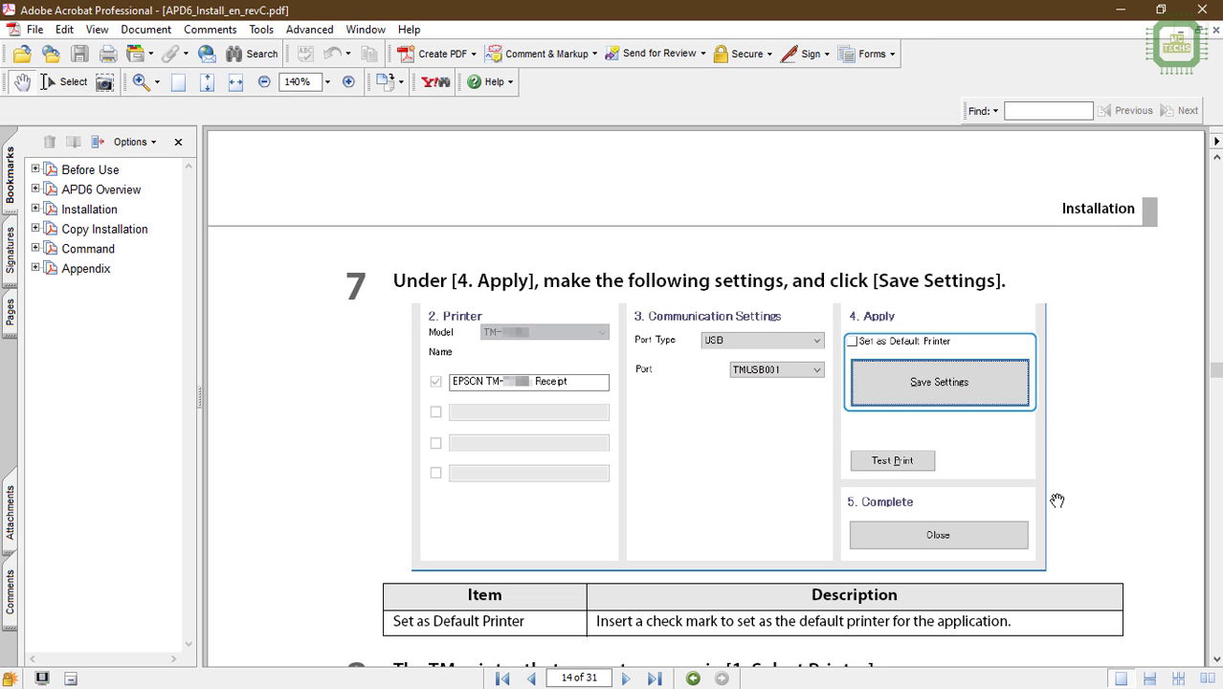
pyautogui.scroll(15, 1056, 501)
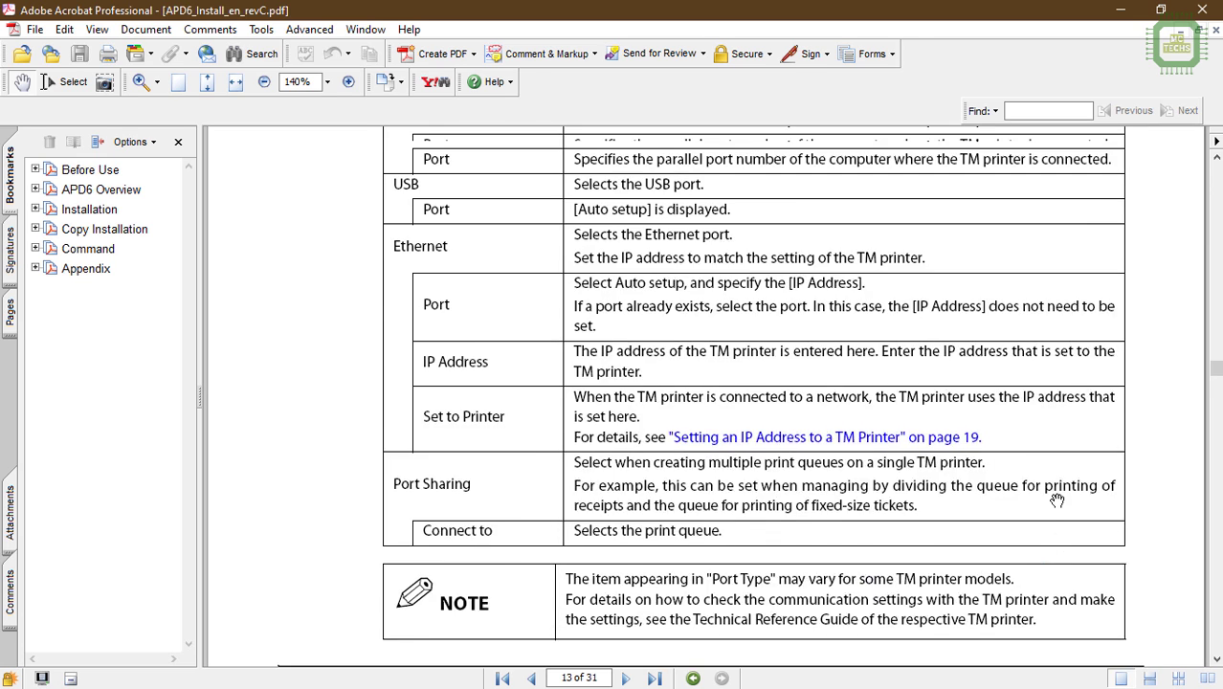
pyautogui.scroll(-15, 1056, 500)
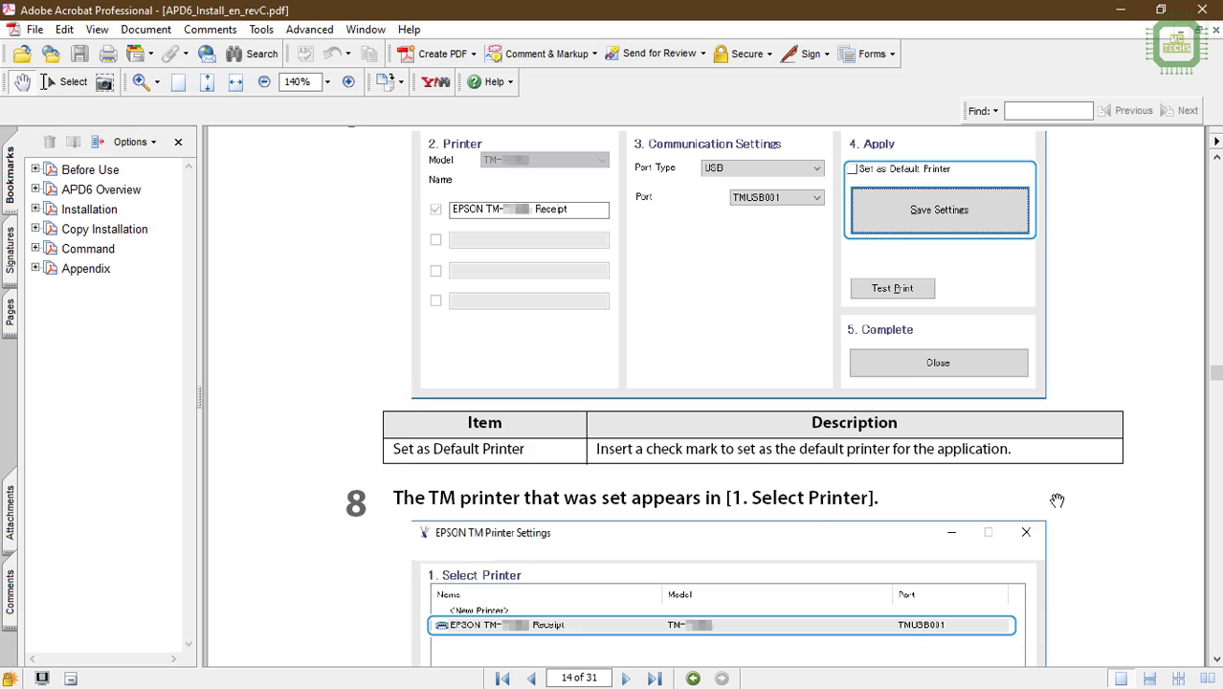
pyautogui.scroll(2, 1056, 501)
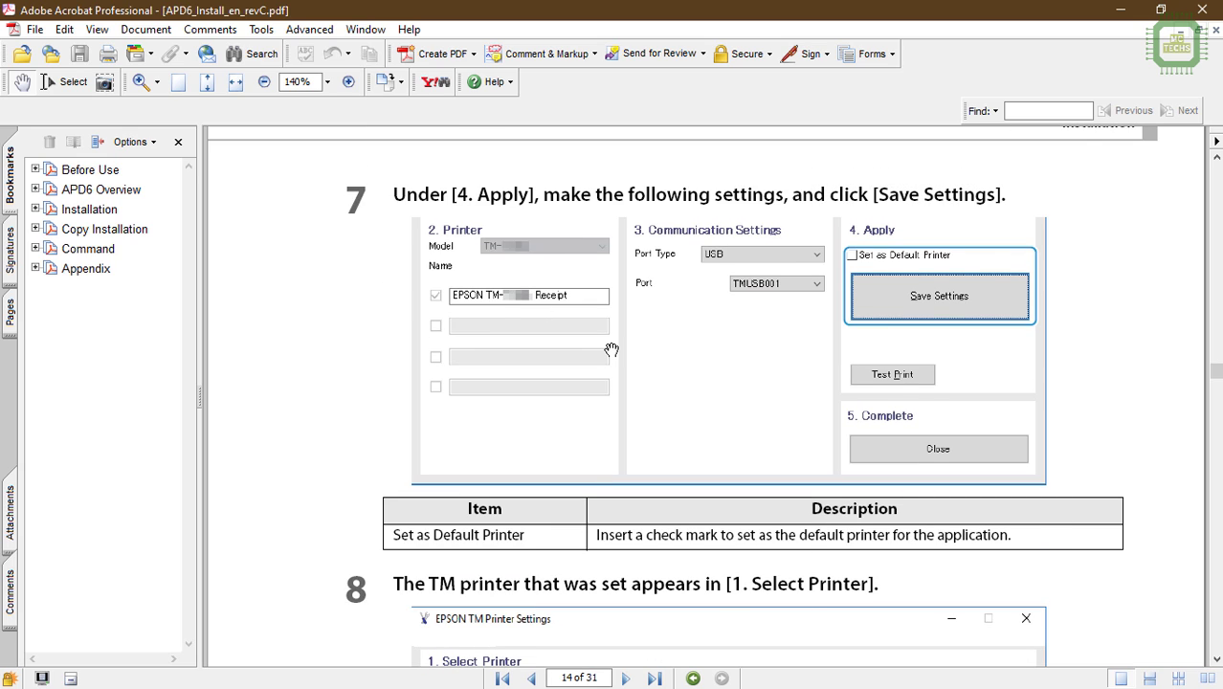
pyautogui.scroll(-5, 610, 350)
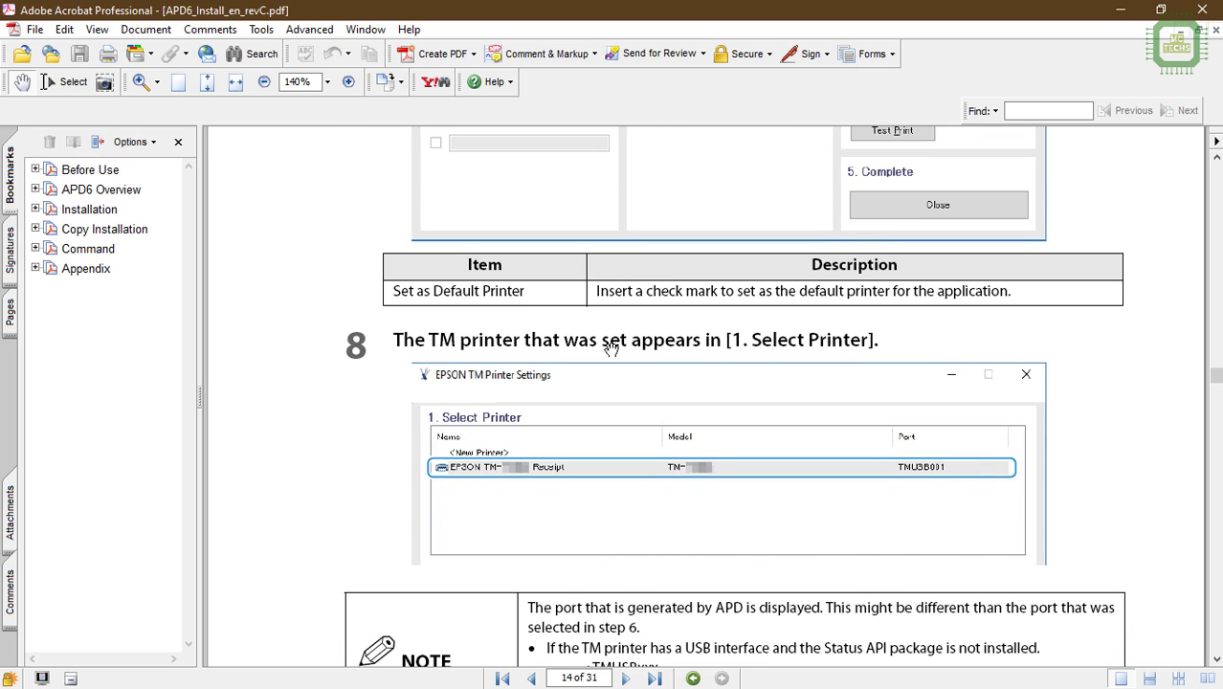
pyautogui.scroll(-12, 1197, 381)
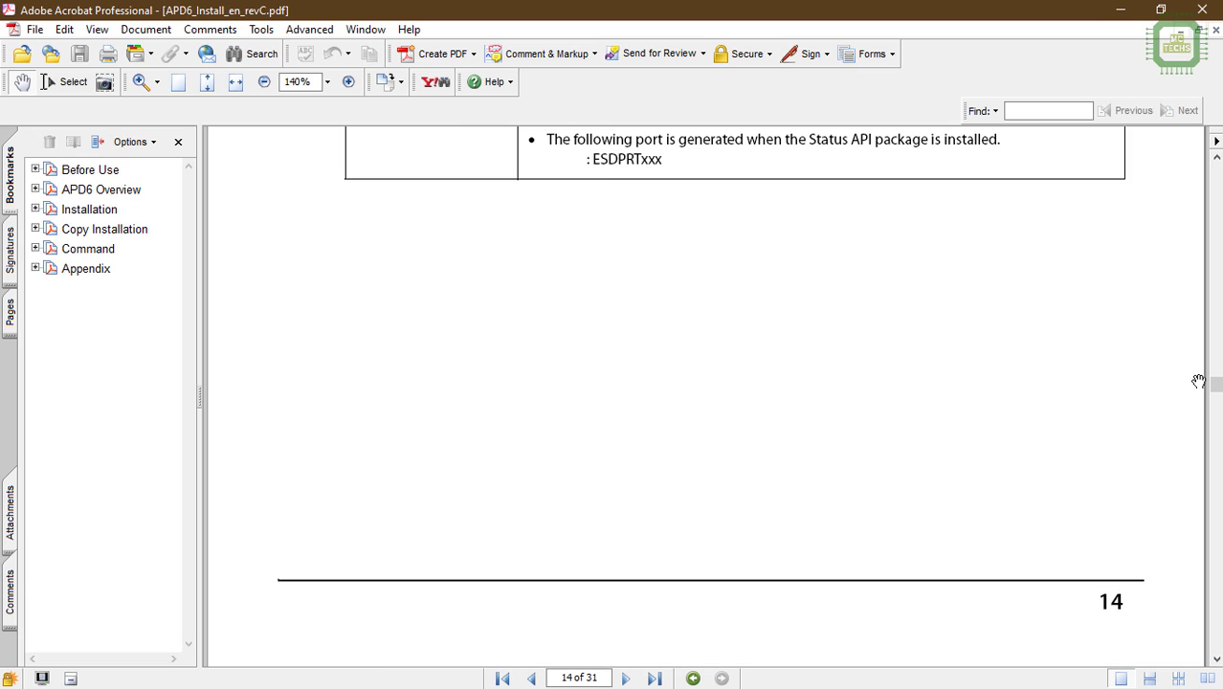
pyautogui.scroll(-15, 1198, 381)
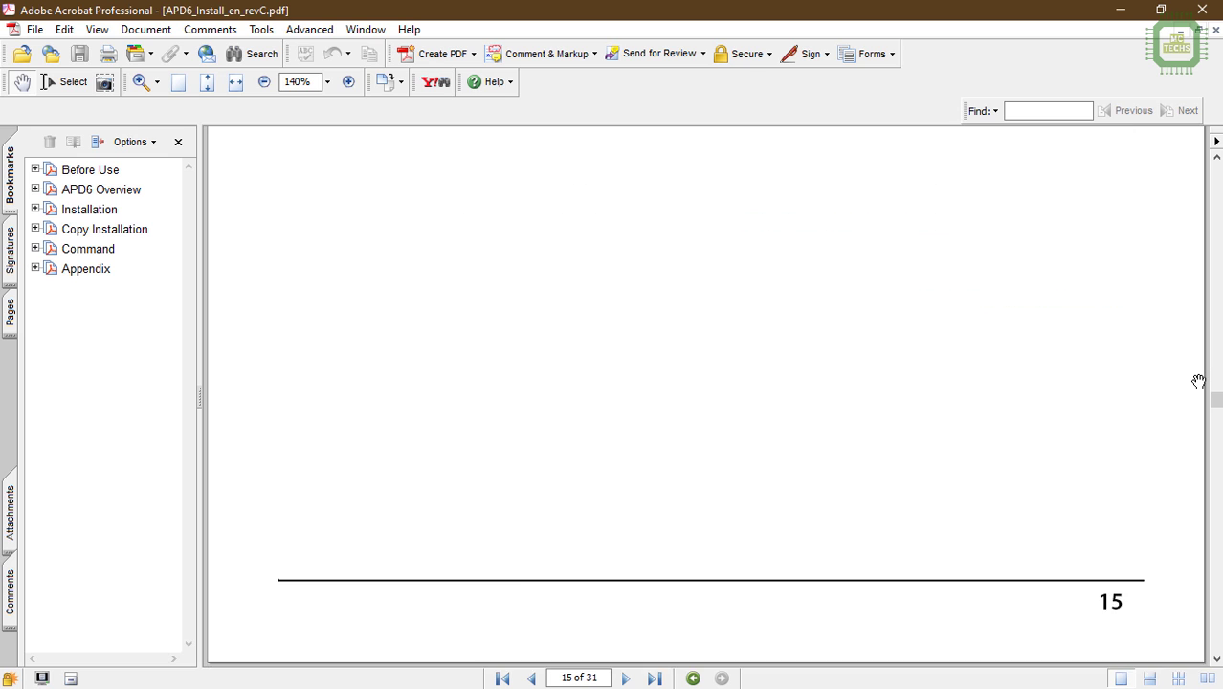
pyautogui.scroll(-15, 1197, 381)
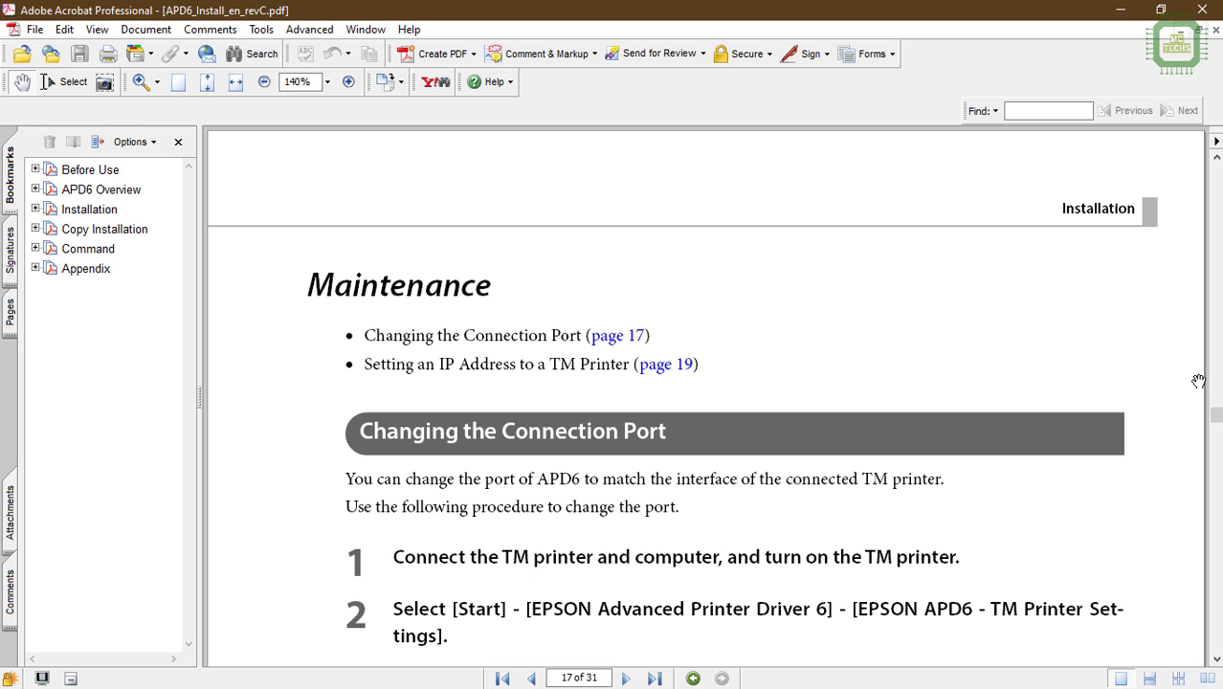
pyautogui.scroll(-8, 1198, 381)
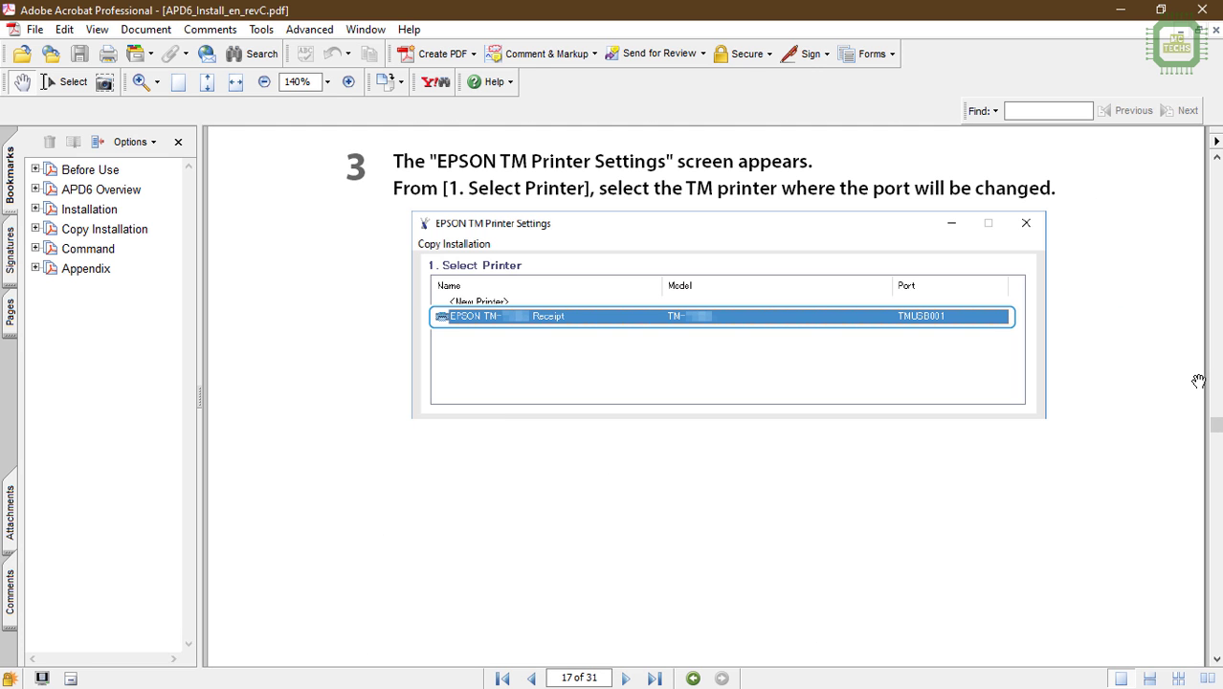
pyautogui.scroll(-10, 1198, 381)
pyautogui.scroll(-20, 1197, 381)
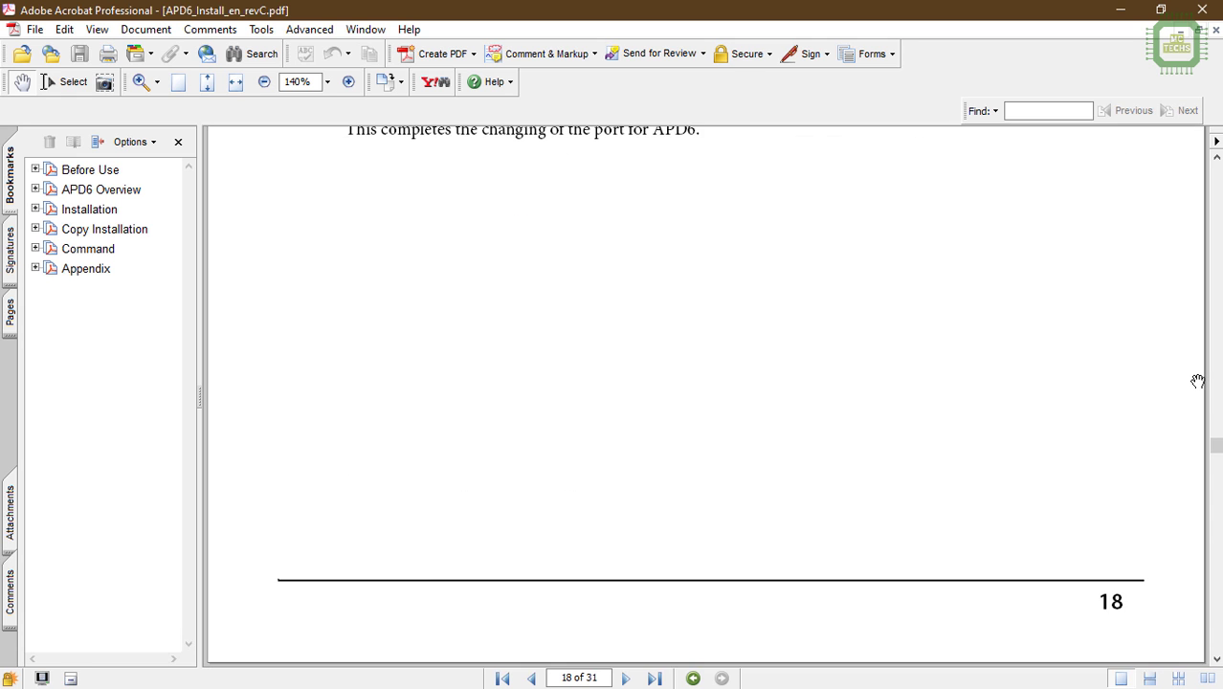
# Look over the manual's network printer search notes and Copy Installation steps, and close the manual
pyautogui.scroll(-20, 1198, 381)
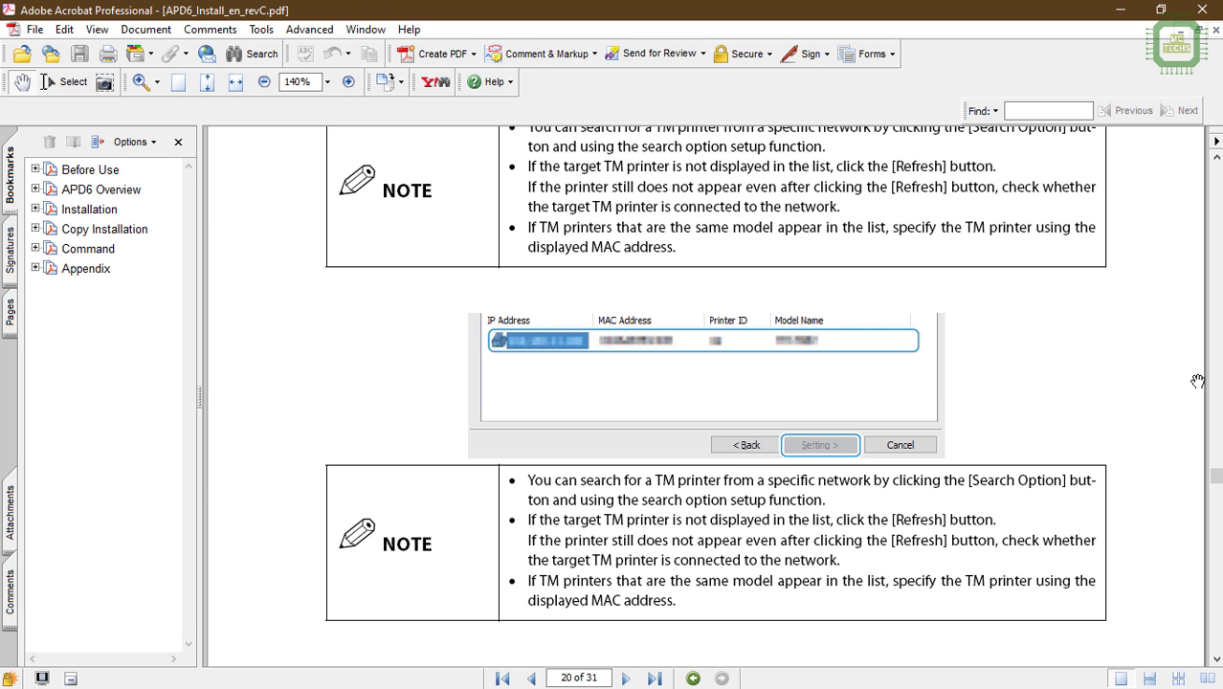
pyautogui.scroll(-12, 1198, 381)
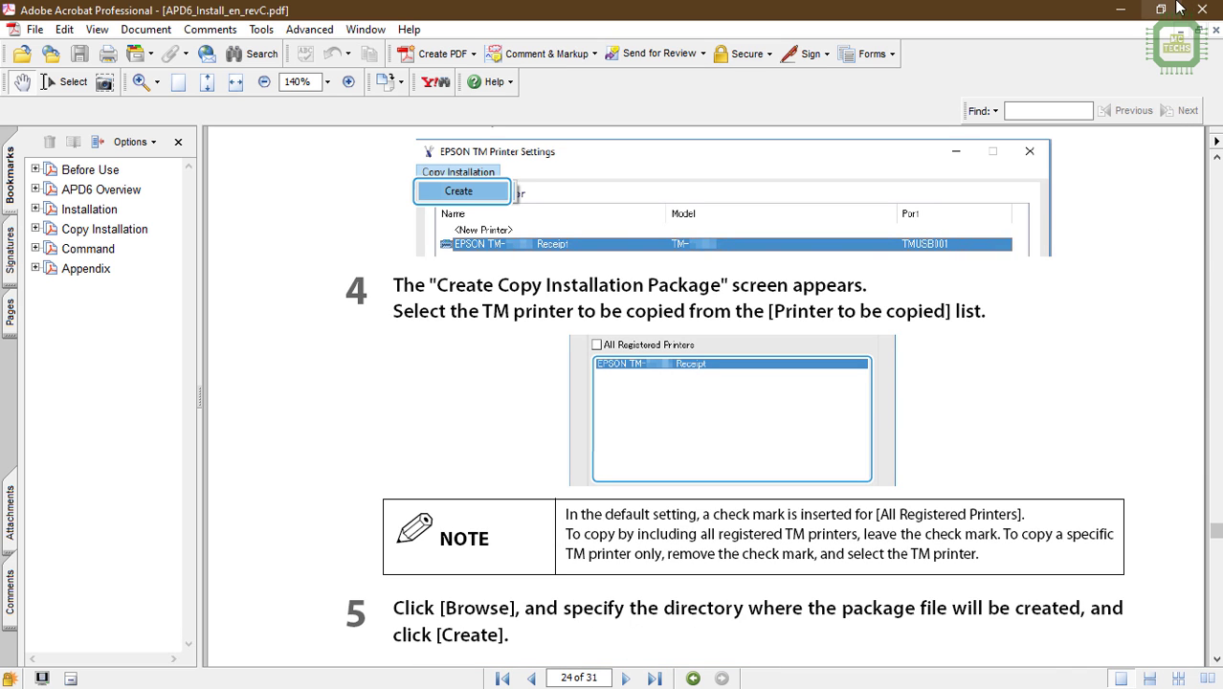
pyautogui.click(1203, 12)
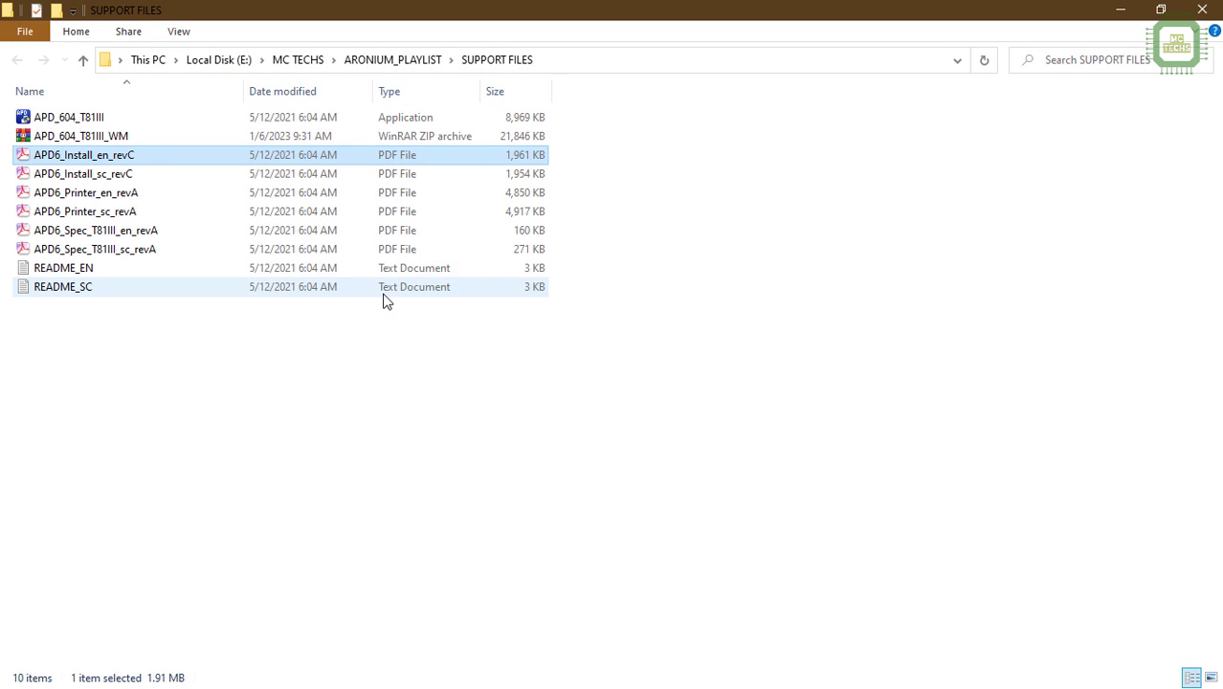
# Run the APD_604_T81III installer, agree to the license and install EPSON Advanced Printer Driver 6
pyautogui.click(58, 119)
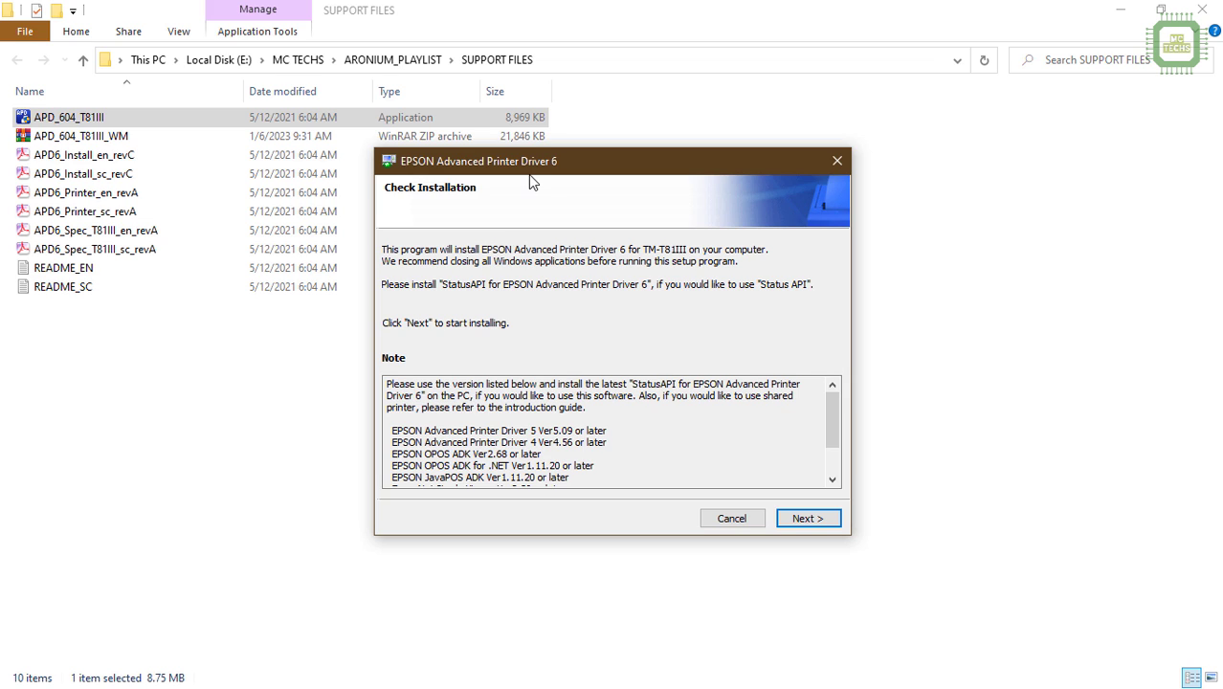
pyautogui.click(800, 518)
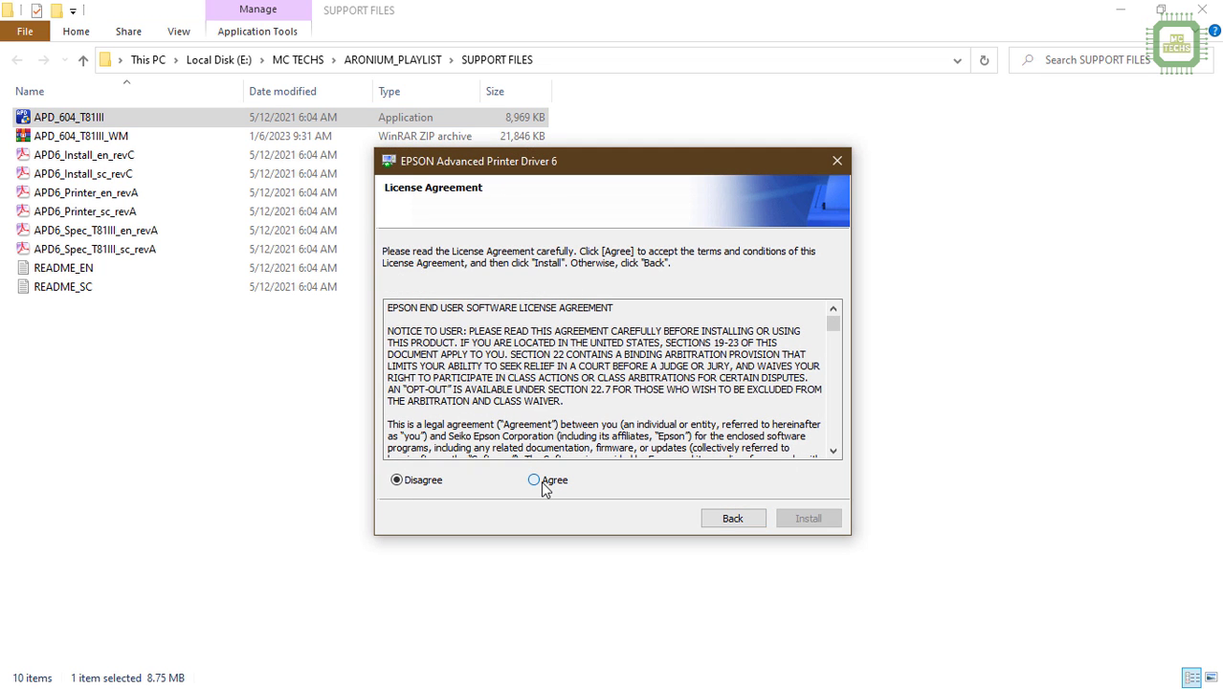
pyautogui.click(542, 484)
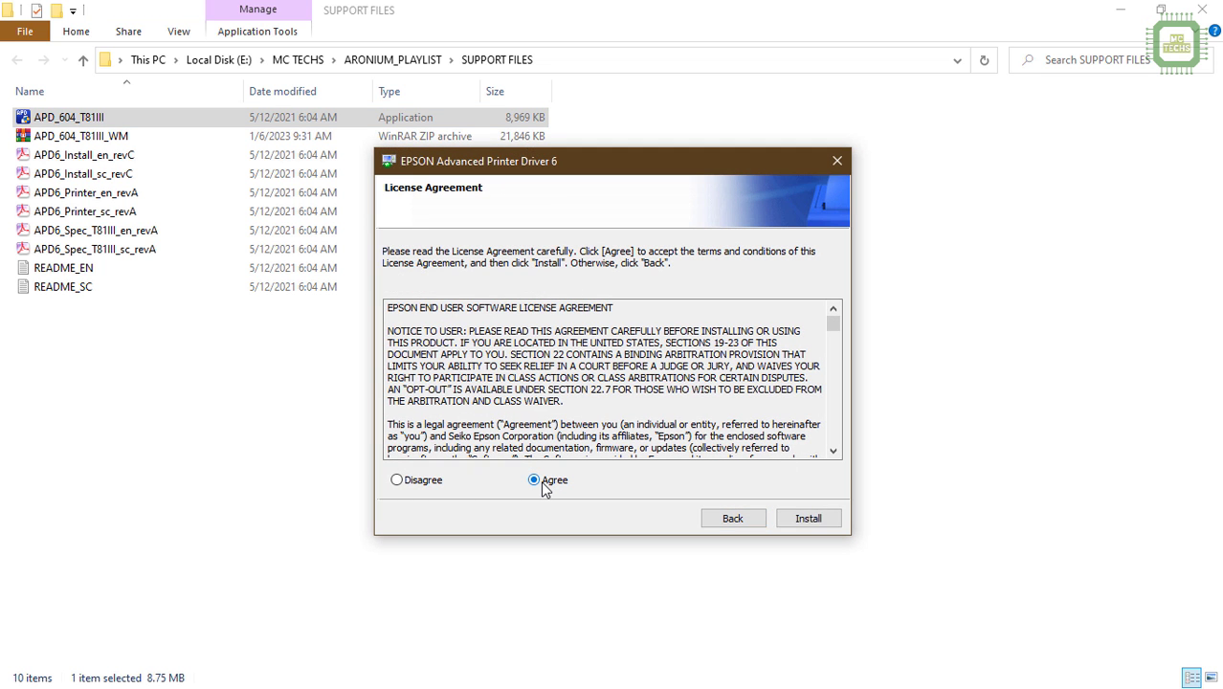
pyautogui.click(804, 521)
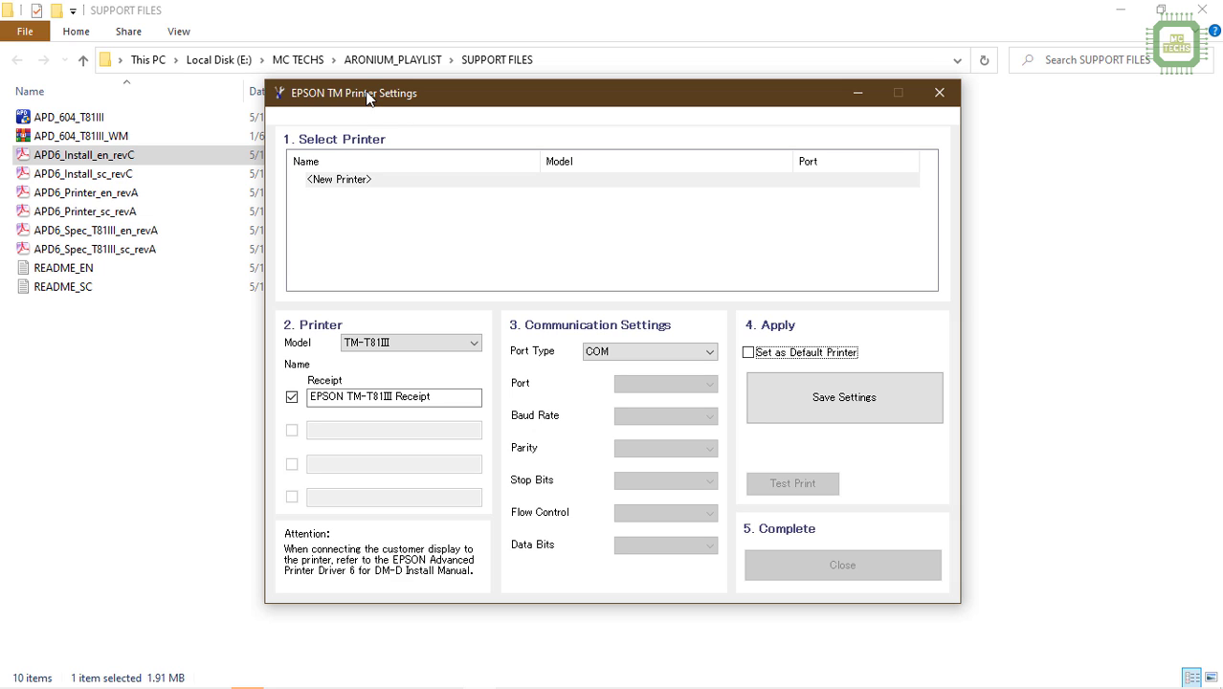
# Set up a new printer in EPSON TM Printer Settings with model TM-T81III and port type USB
pyautogui.click(345, 182)
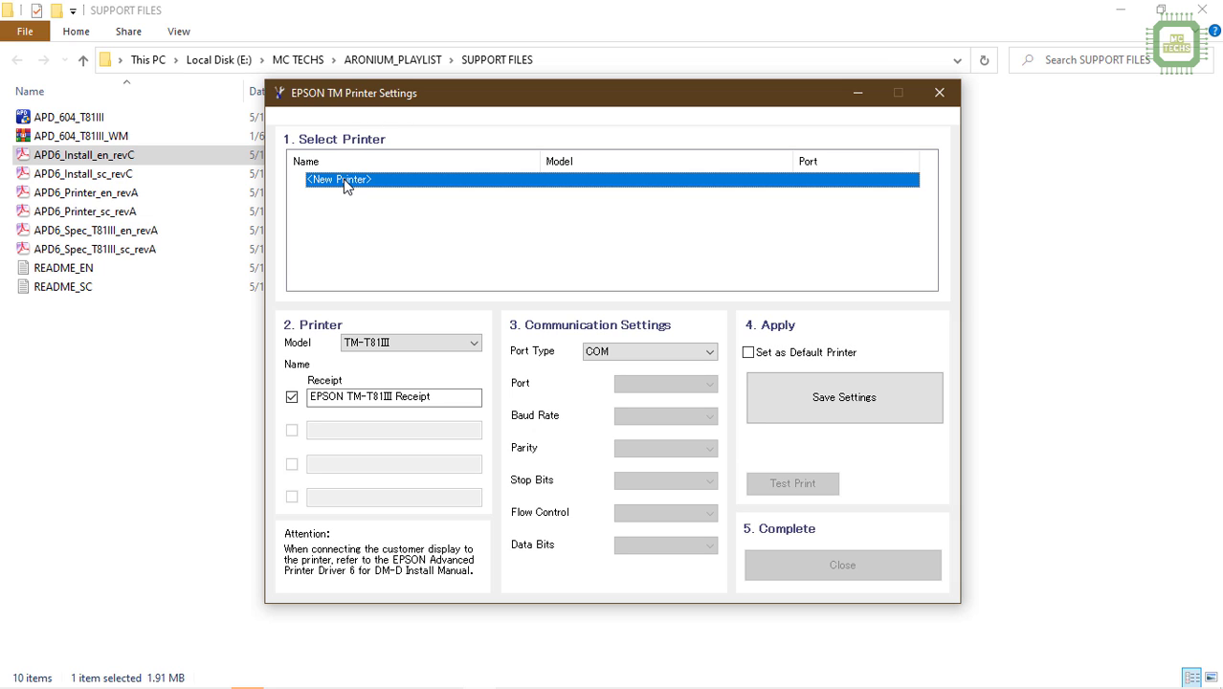
pyautogui.click(394, 344)
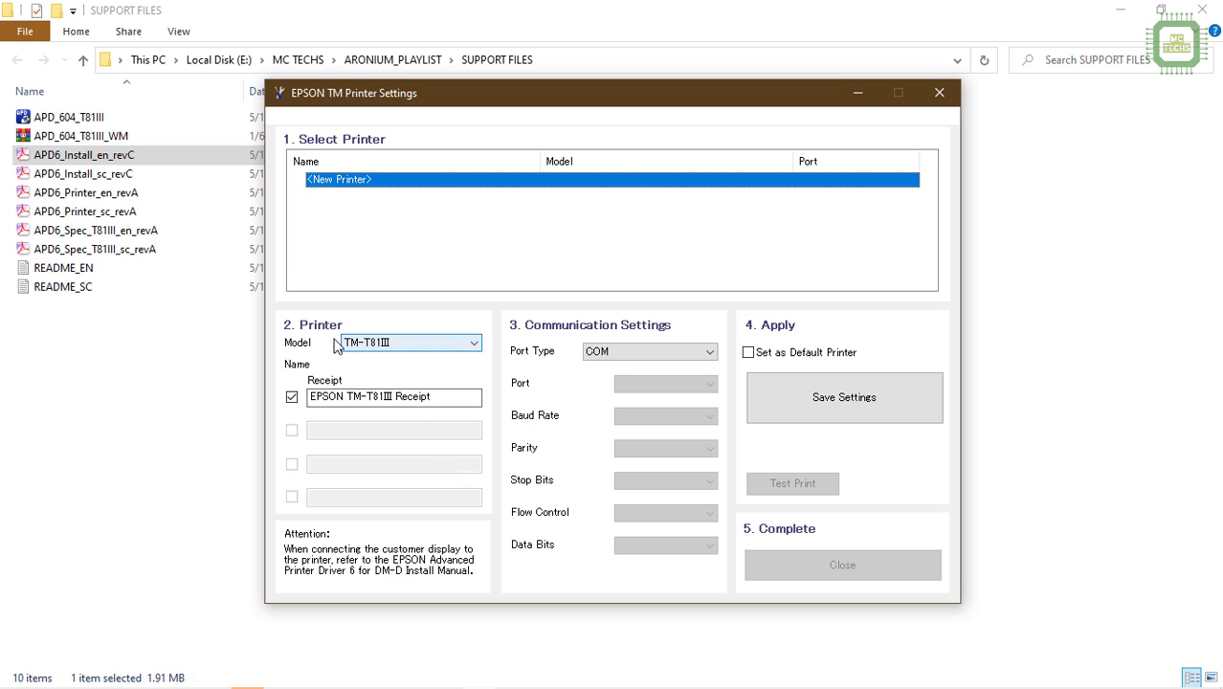
pyautogui.click(389, 346)
pyautogui.click(390, 355)
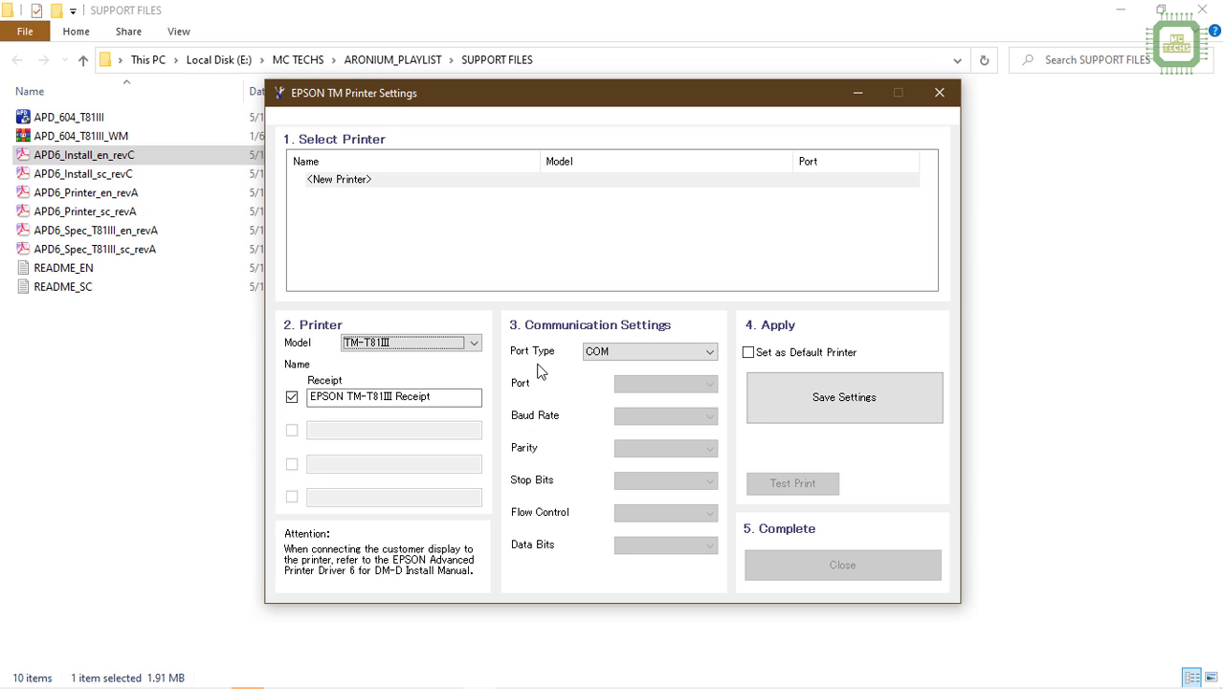
pyautogui.click(616, 354)
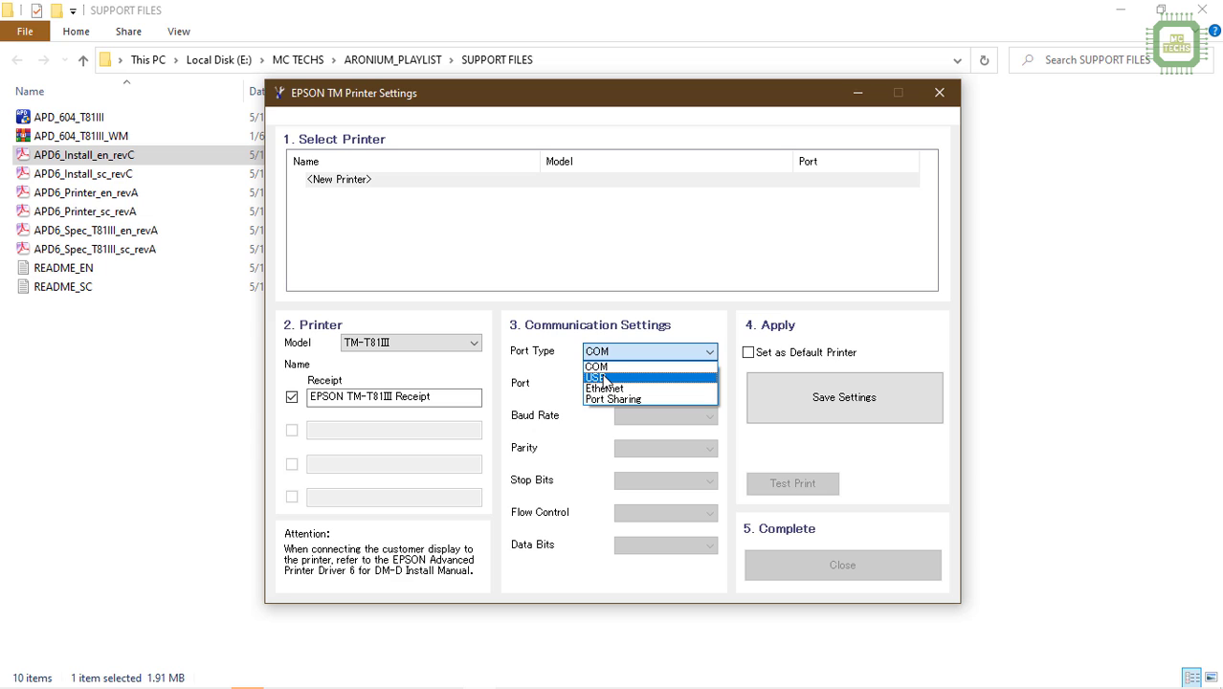
pyautogui.click(605, 377)
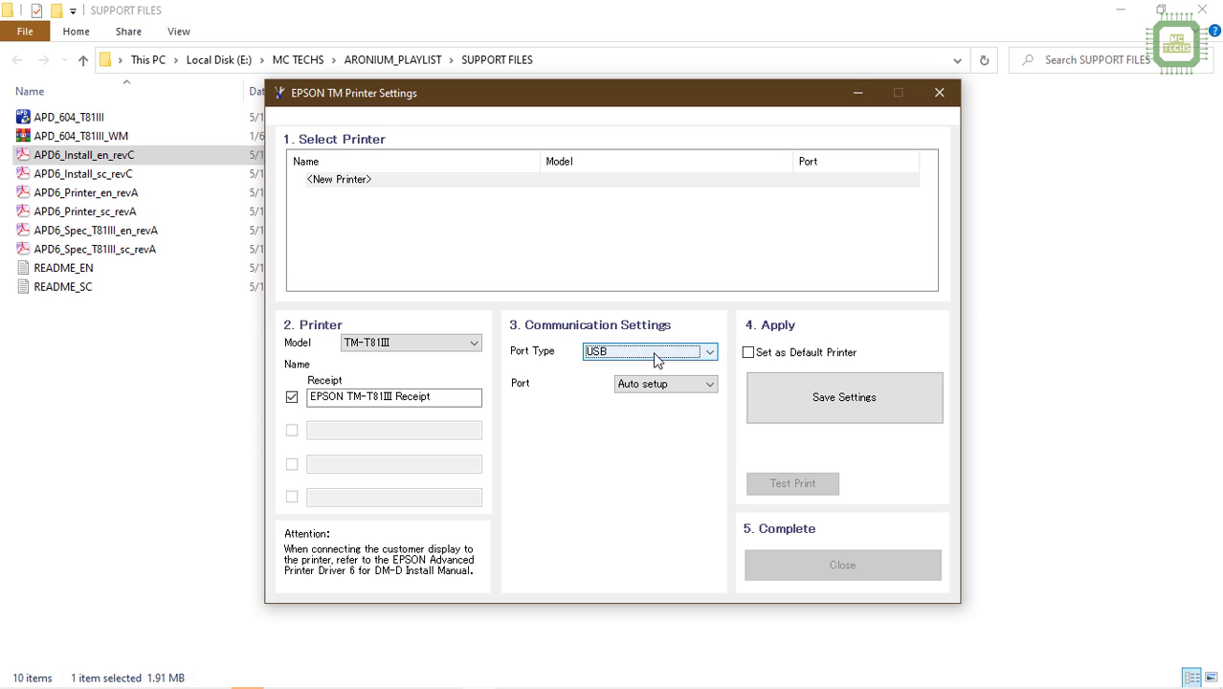
# Make the new TM-T81III the default printer, save its settings and run a test print
pyautogui.click(751, 354)
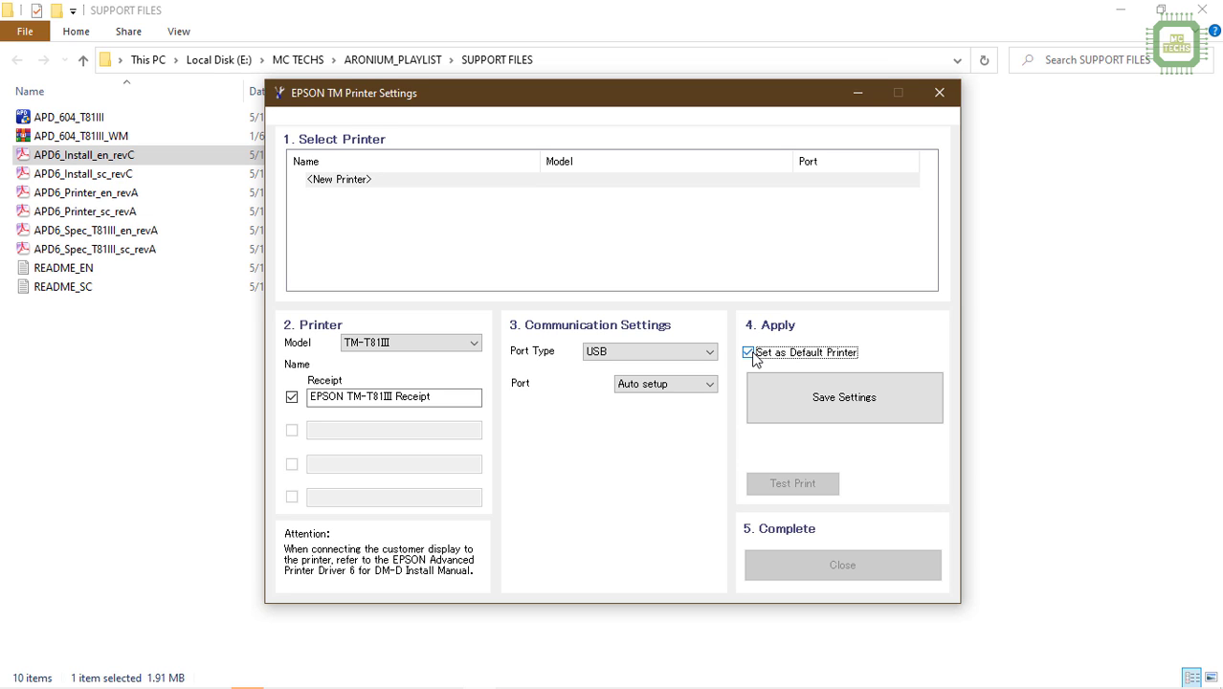
pyautogui.click(793, 407)
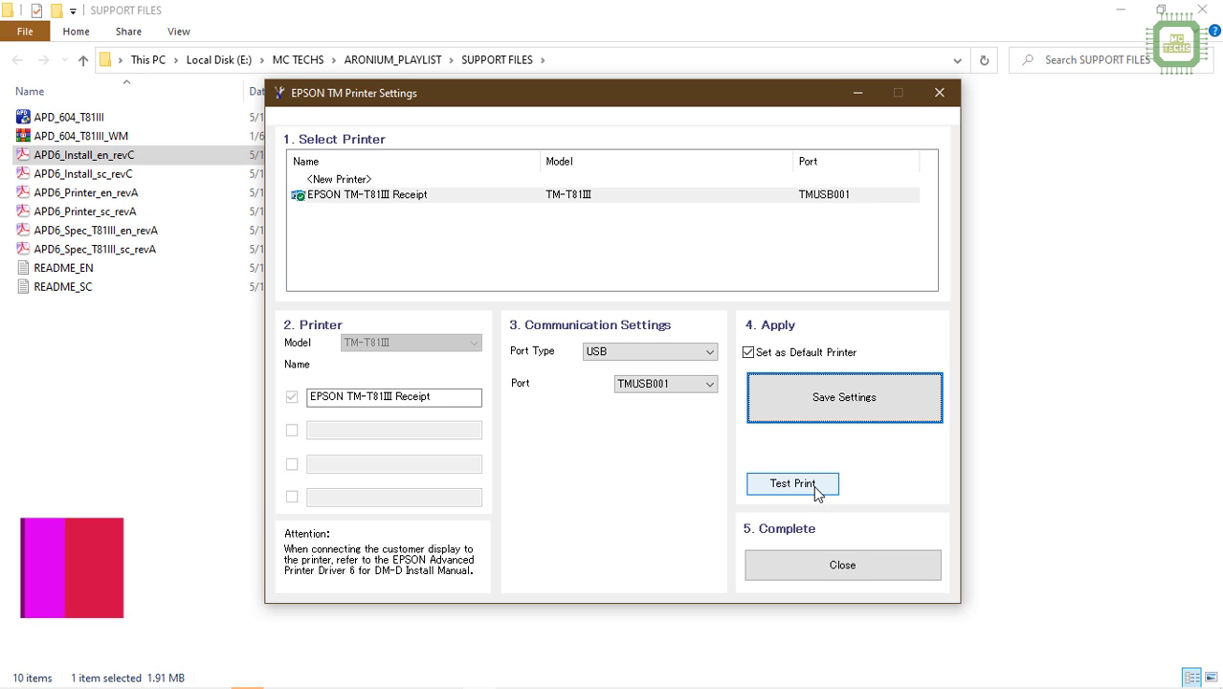
pyautogui.click(816, 490)
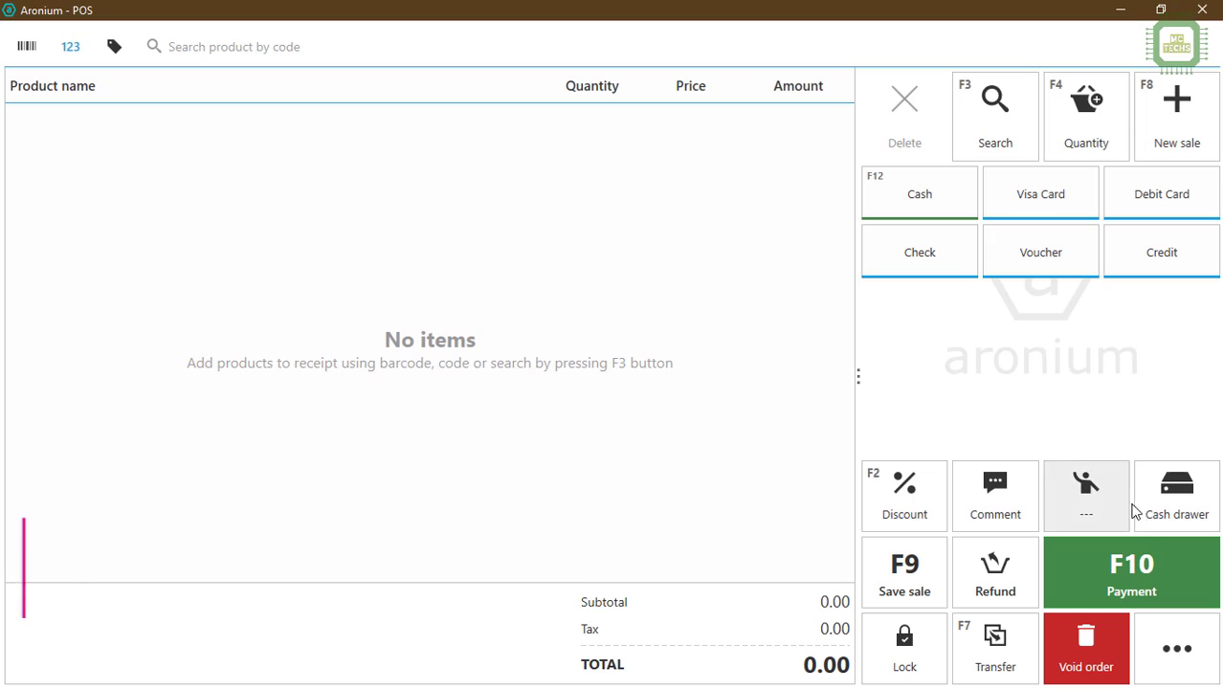
# Switch to Aronium POS and select EPSON TM-T81III Receipt as the receipt printer in the print options
pyautogui.click(1173, 656)
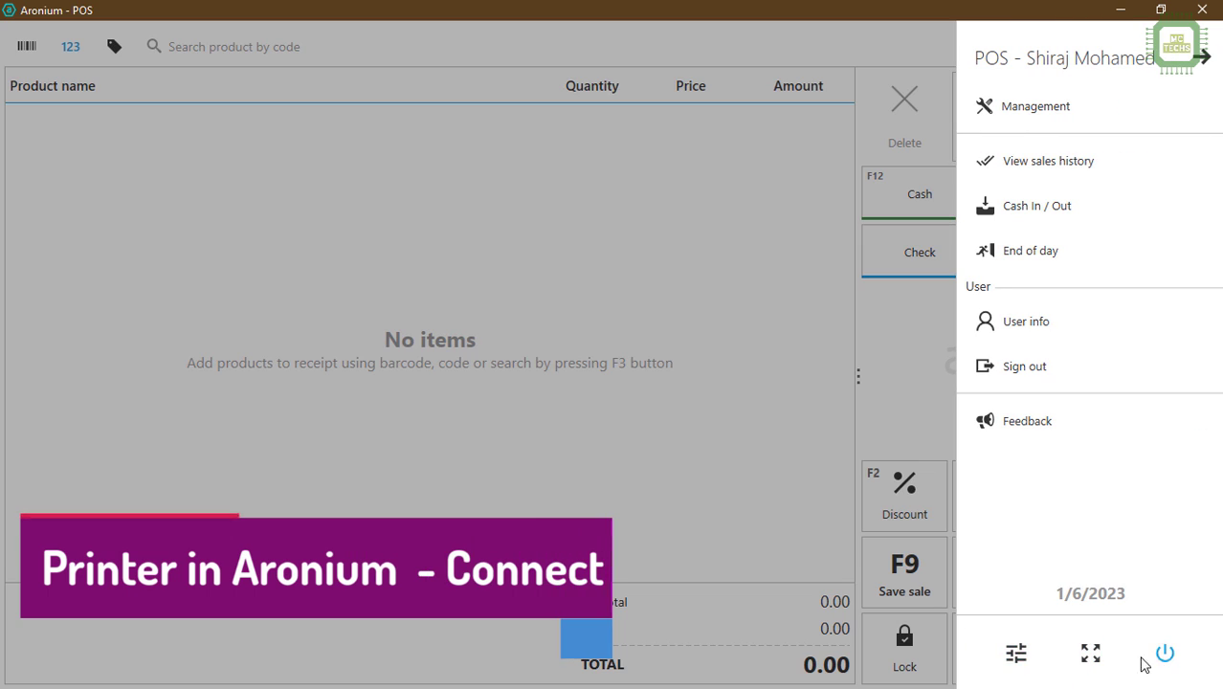
pyautogui.click(1028, 658)
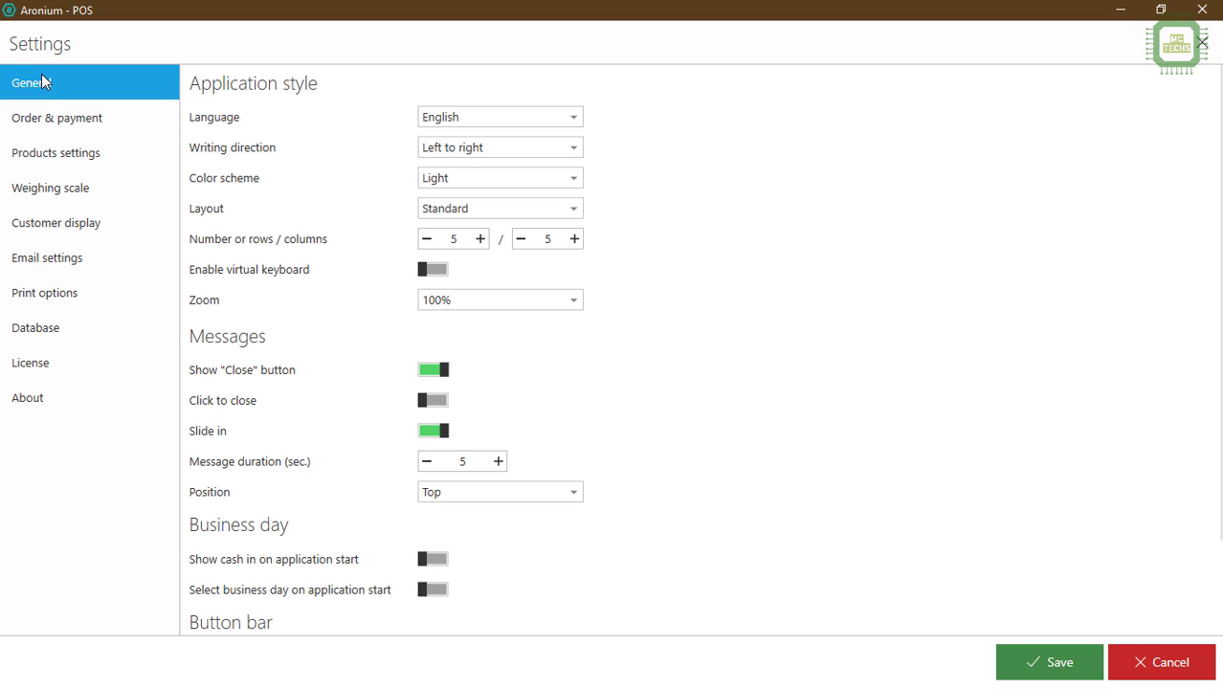
pyautogui.click(48, 293)
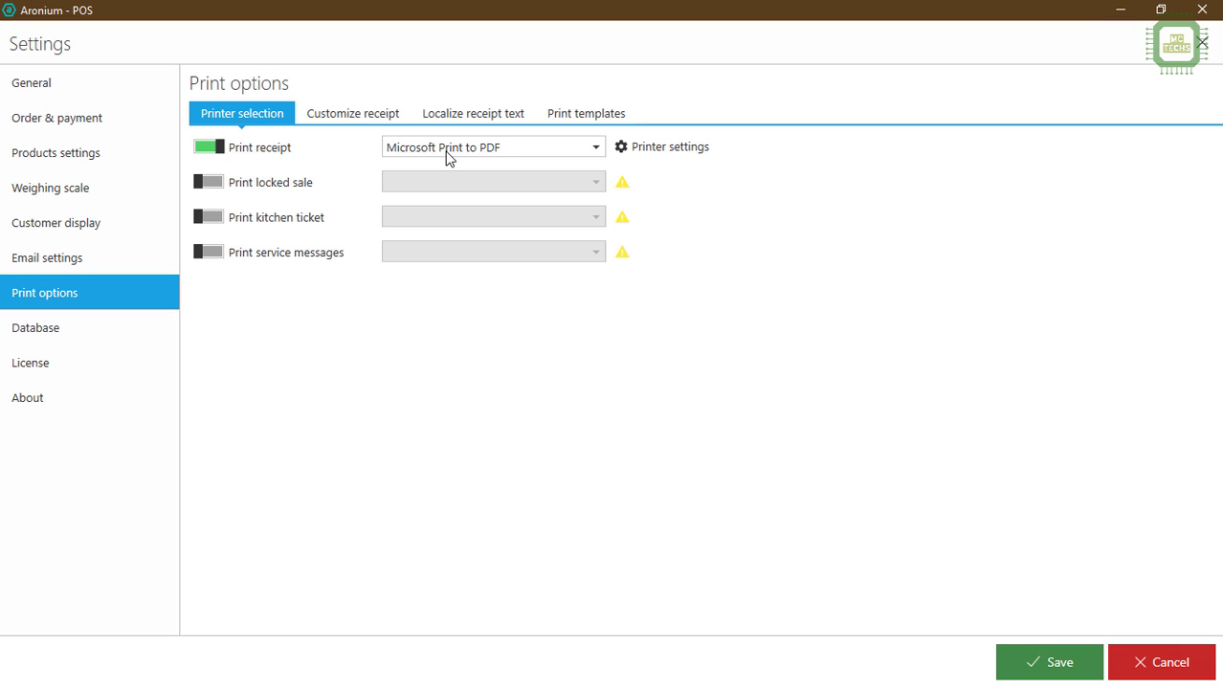
pyautogui.click(509, 156)
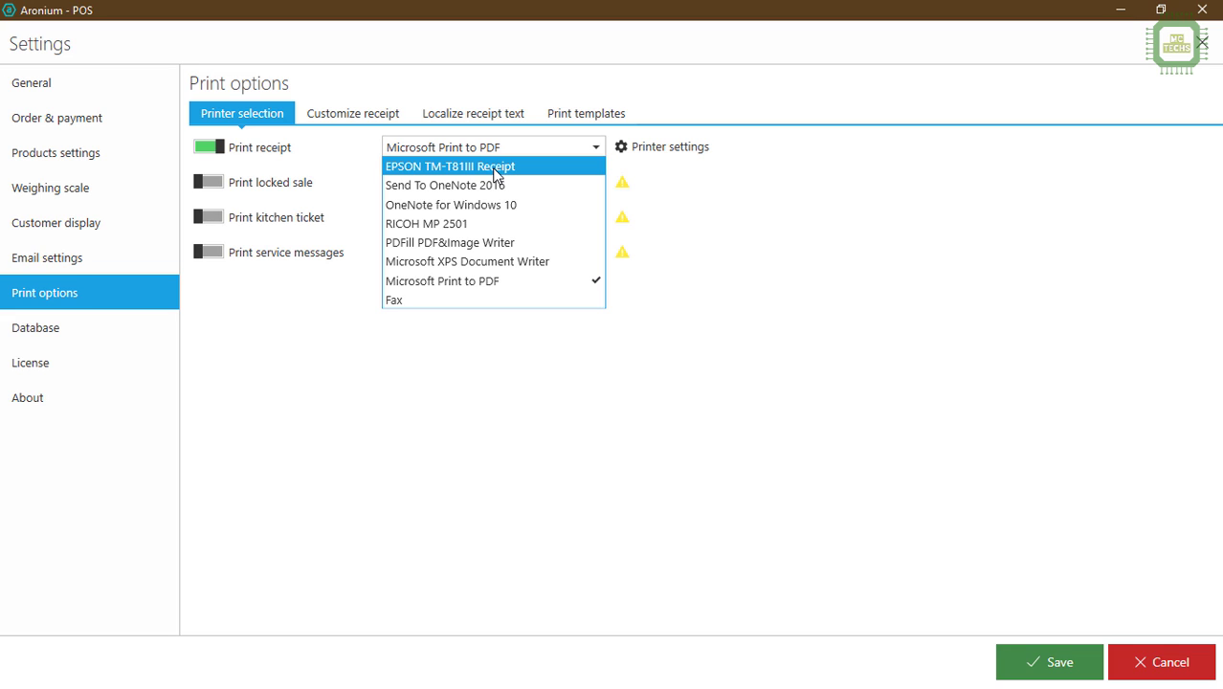
pyautogui.click(495, 169)
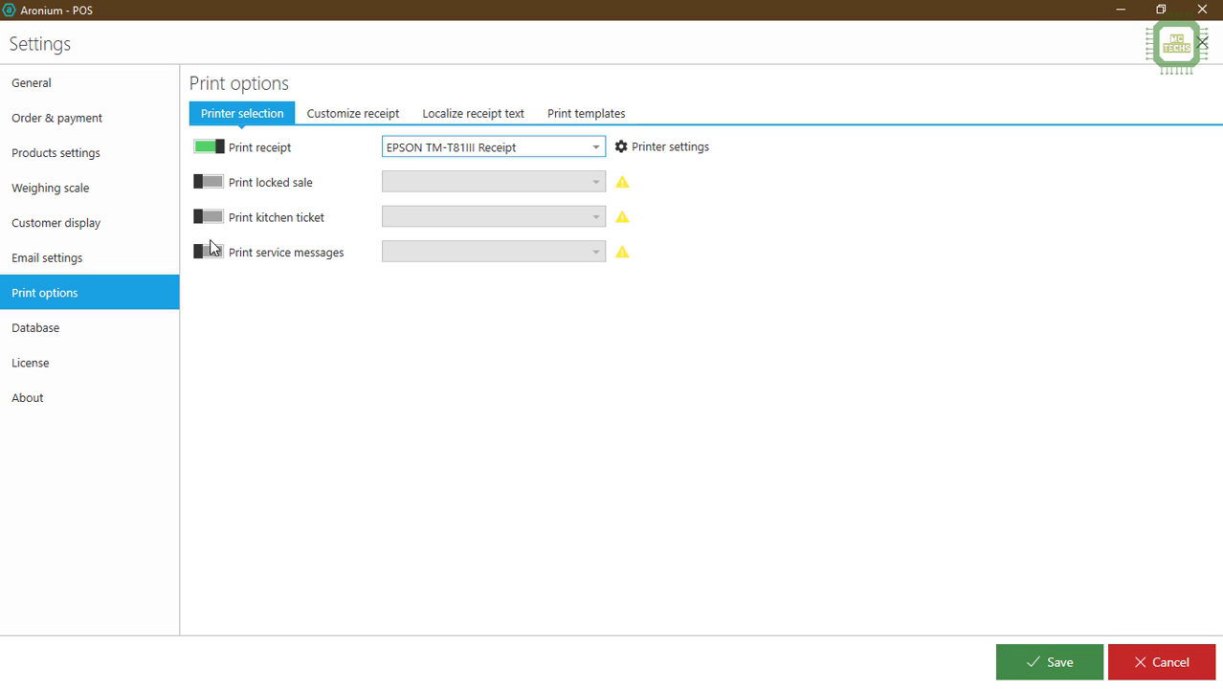
# Customize the receipt to use 0 decimal places and omit the customer's tax number and address
pyautogui.click(353, 115)
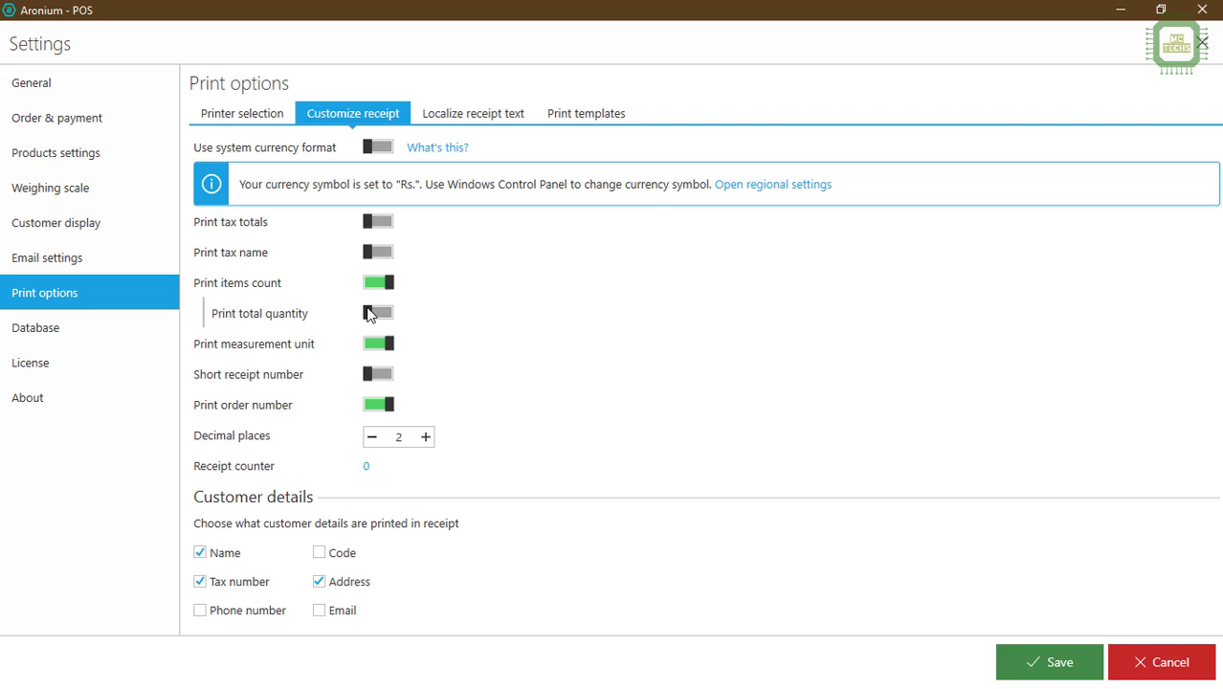
pyautogui.click(369, 314)
pyautogui.click(386, 311)
pyautogui.click(373, 438)
pyautogui.click(373, 437)
pyautogui.click(218, 581)
pyautogui.click(320, 582)
# Examine the receipt labels that can be translated or modified in the print options
pyautogui.click(497, 112)
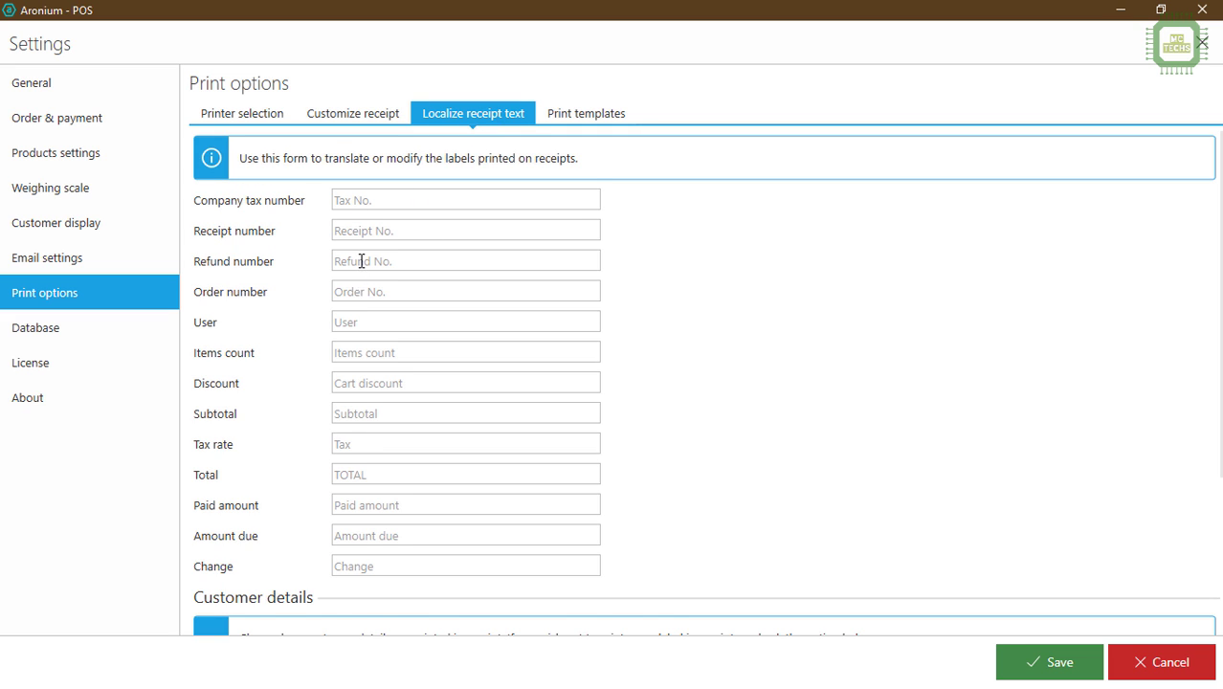
pyautogui.scroll(-3, 361, 259)
pyautogui.scroll(4, 362, 260)
# Check the print templates' font choices, keep the font at (None), and save the settings
pyautogui.click(567, 115)
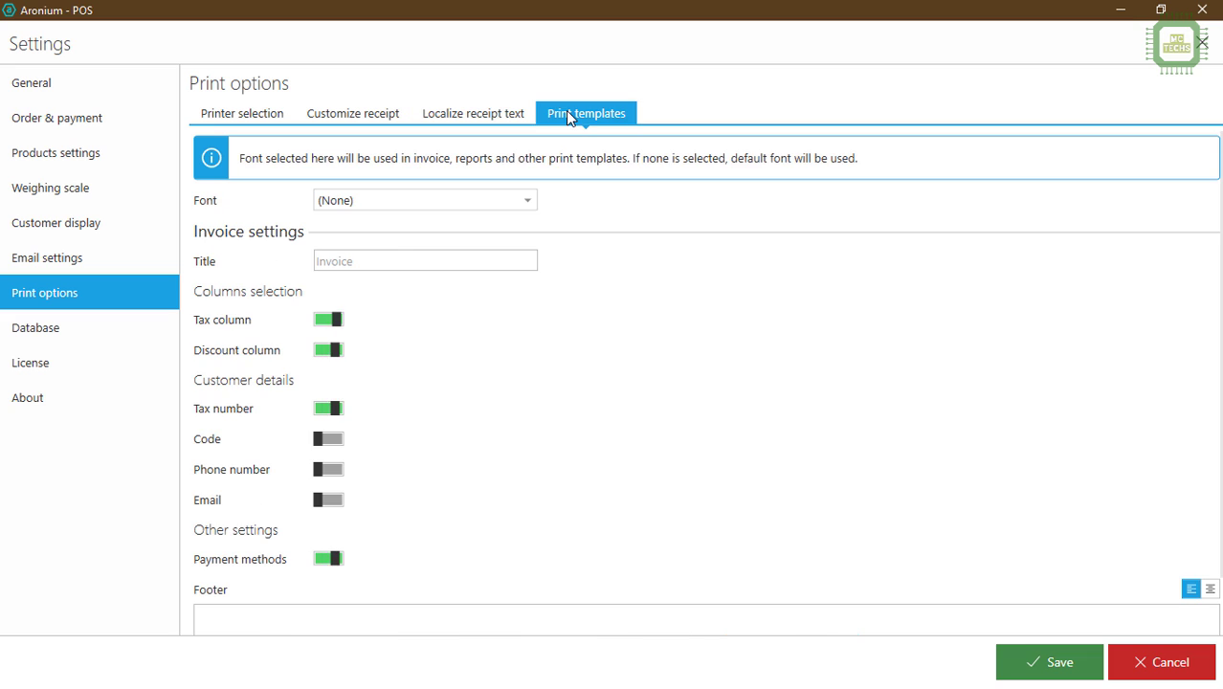
pyautogui.click(349, 199)
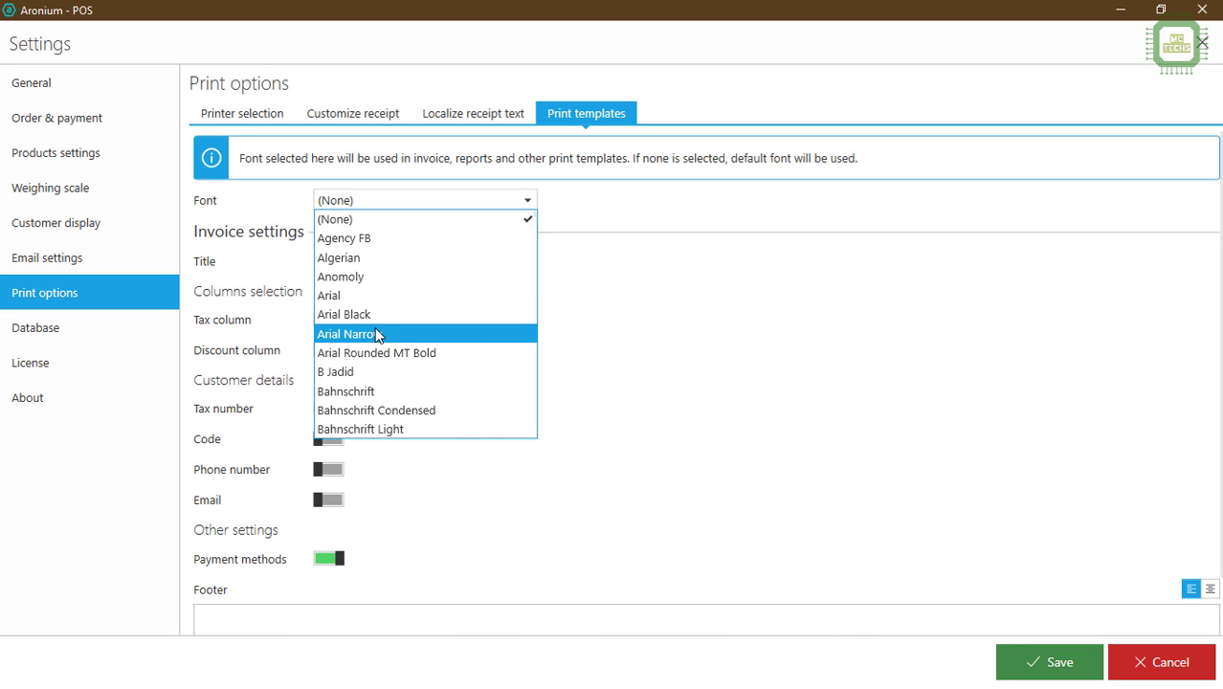
pyautogui.scroll(-8, 375, 334)
pyautogui.scroll(-2, 375, 334)
pyautogui.click(656, 306)
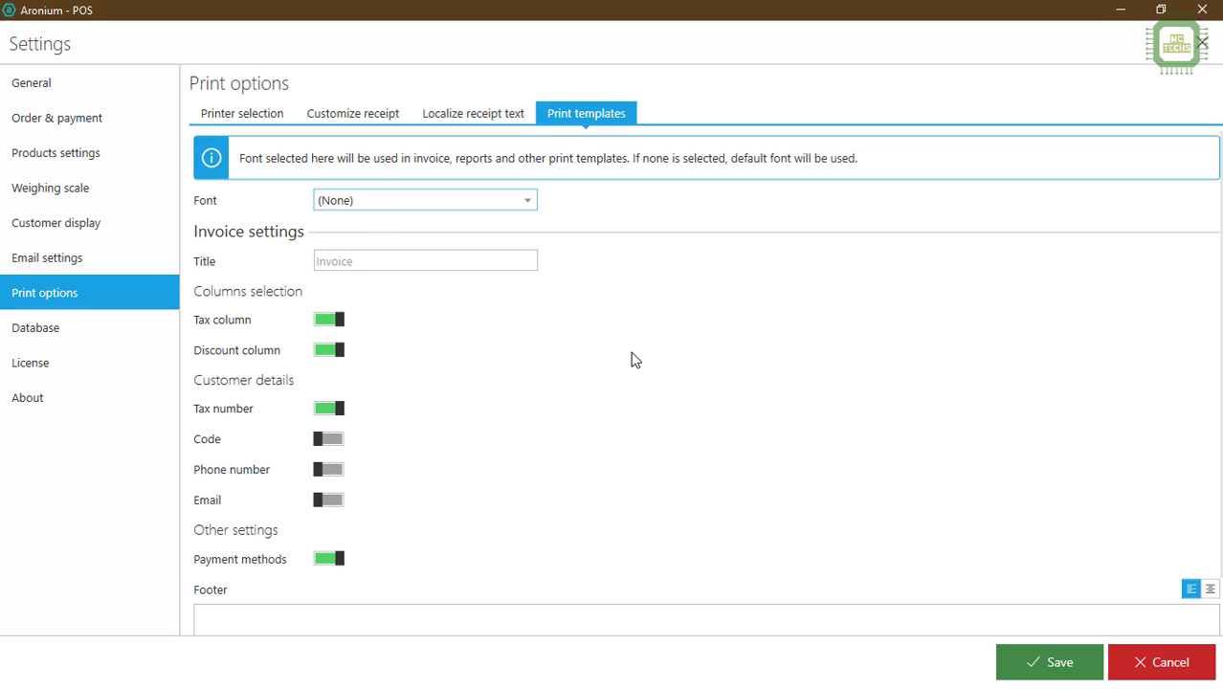
pyautogui.click(1052, 674)
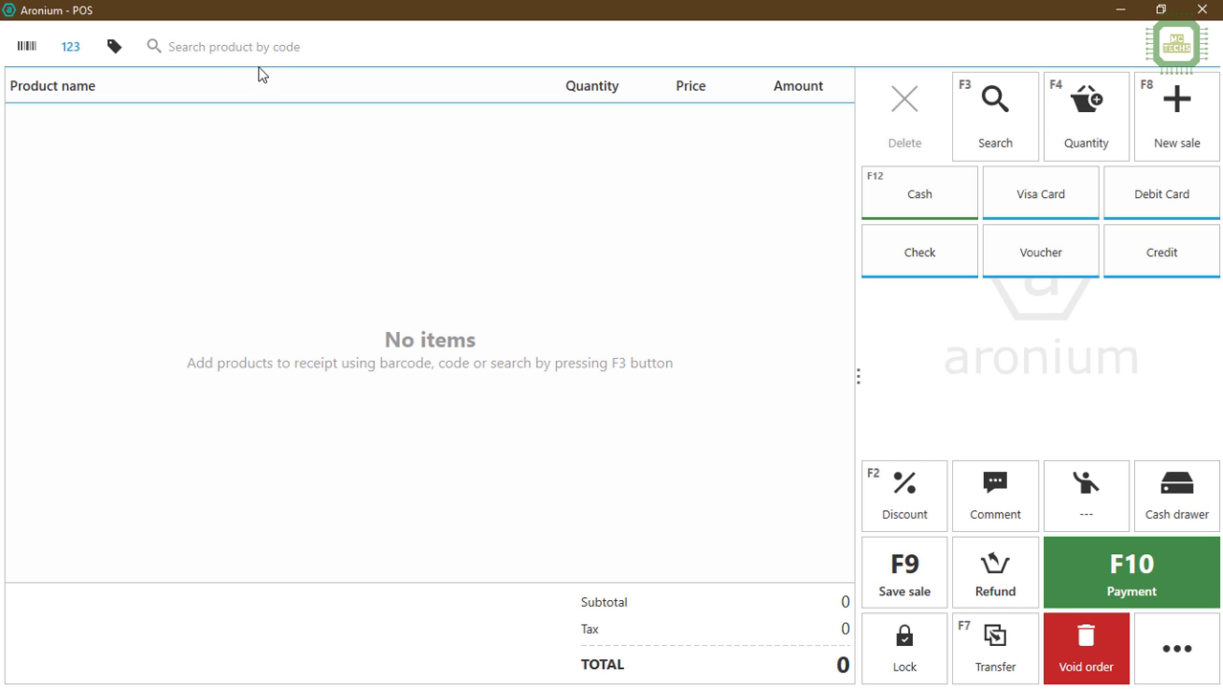
# Add the products with codes 1159 and 1001 to the sale and proceed to its payment
pyautogui.write('1159')
pyautogui.press('Return')
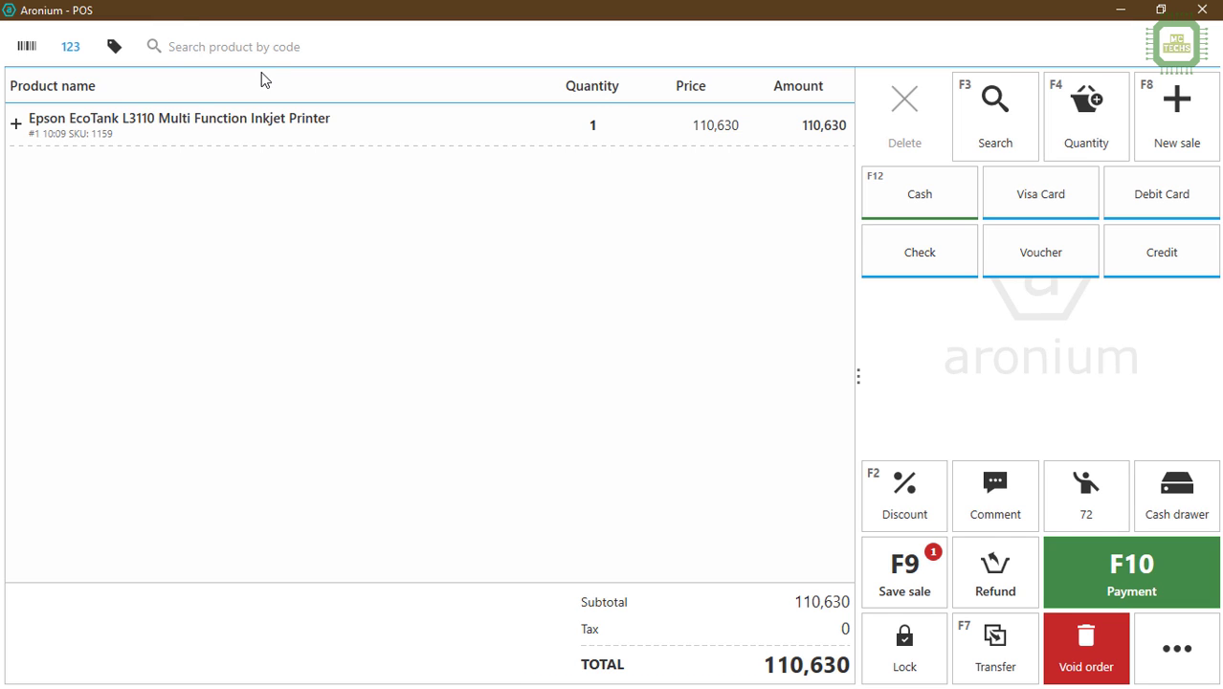
pyautogui.write('1001')
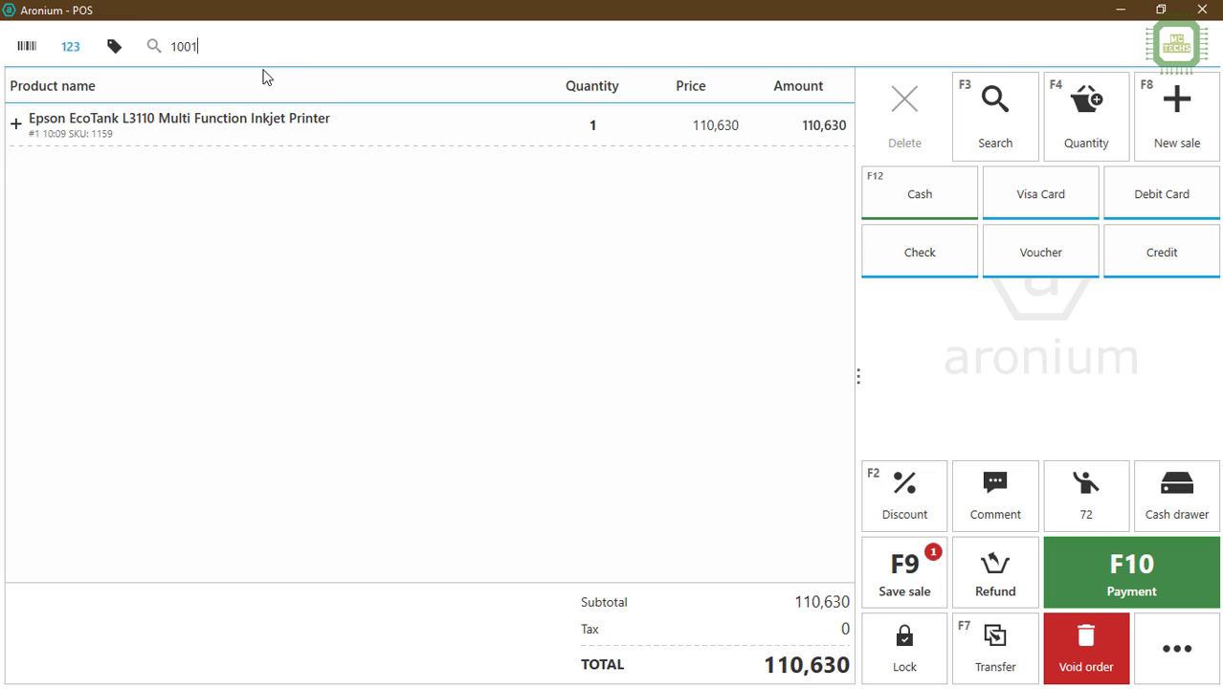
pyautogui.press('Return')
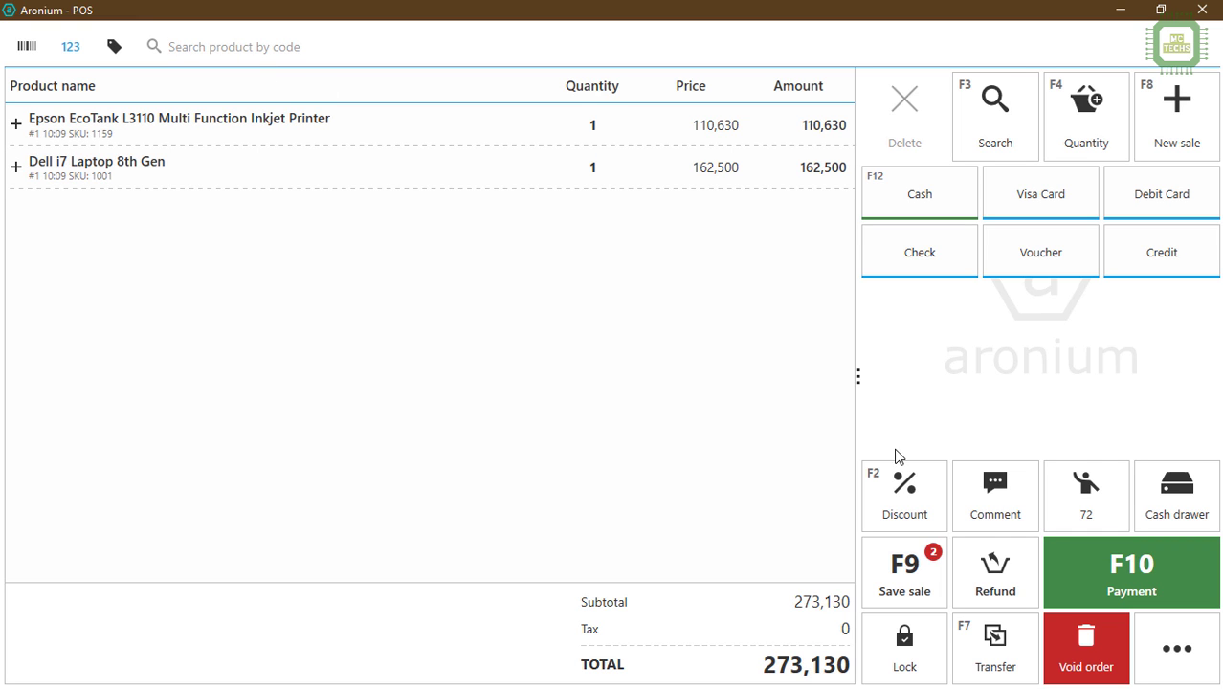
pyautogui.click(1065, 567)
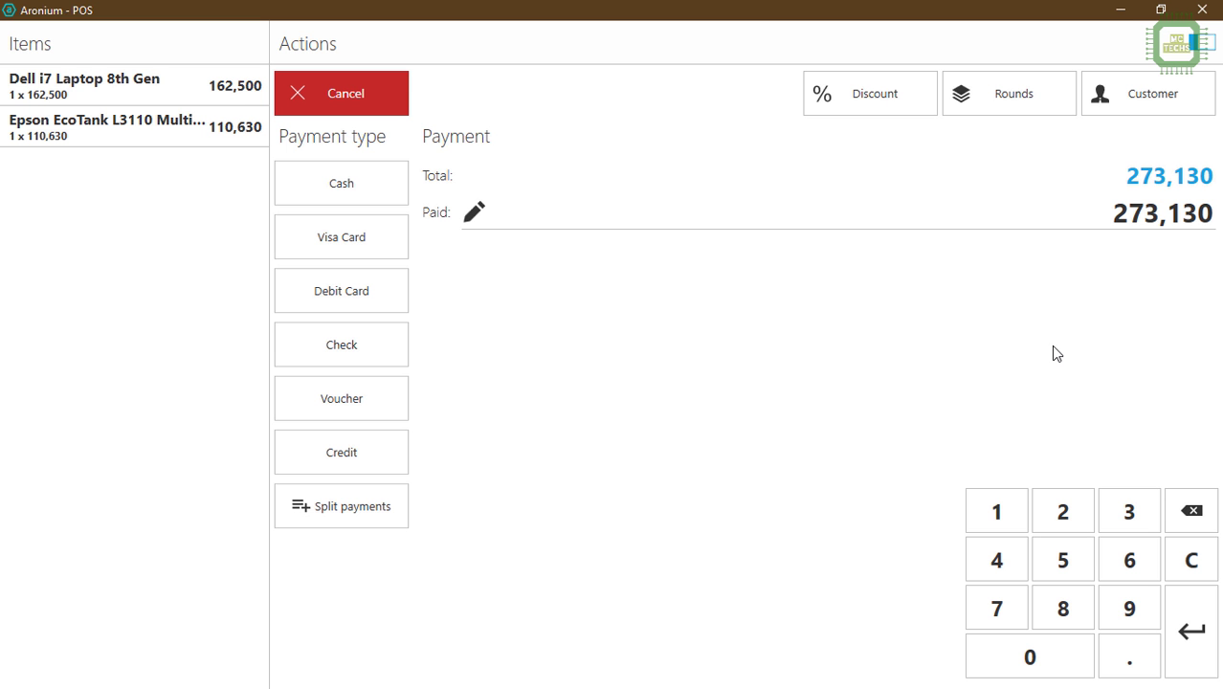
# Try to enter a paid amount of 300000 in cash before choosing a customer
pyautogui.click(1086, 212)
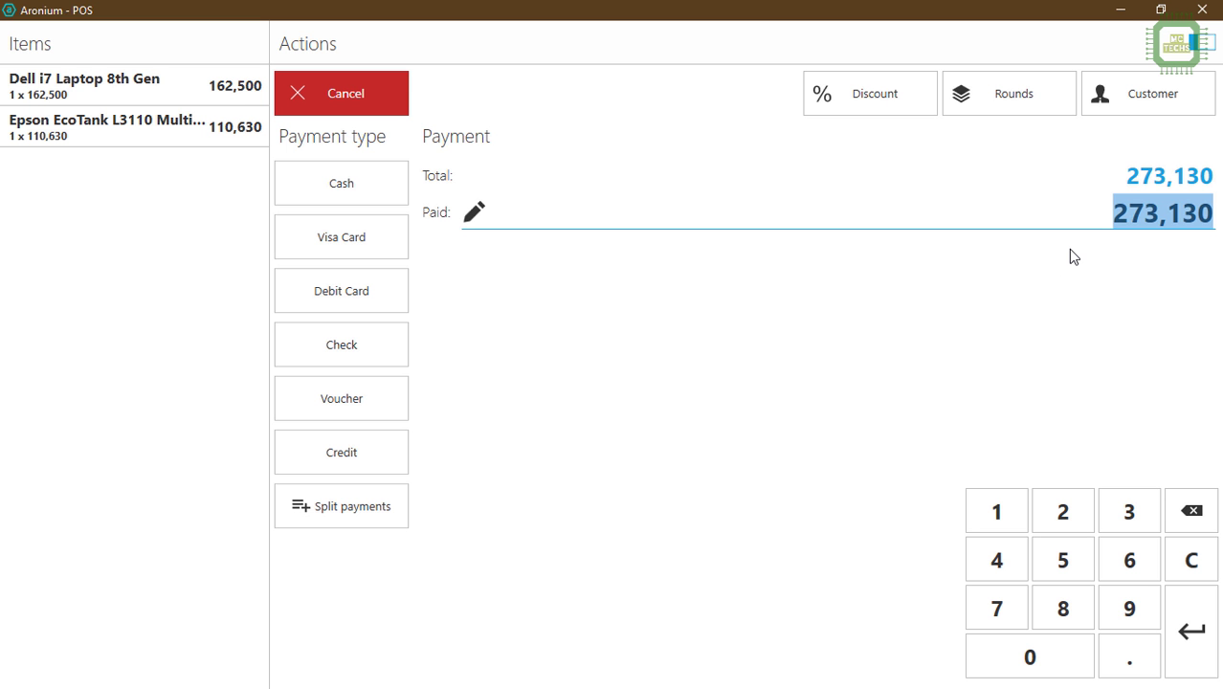
pyautogui.write('300000')
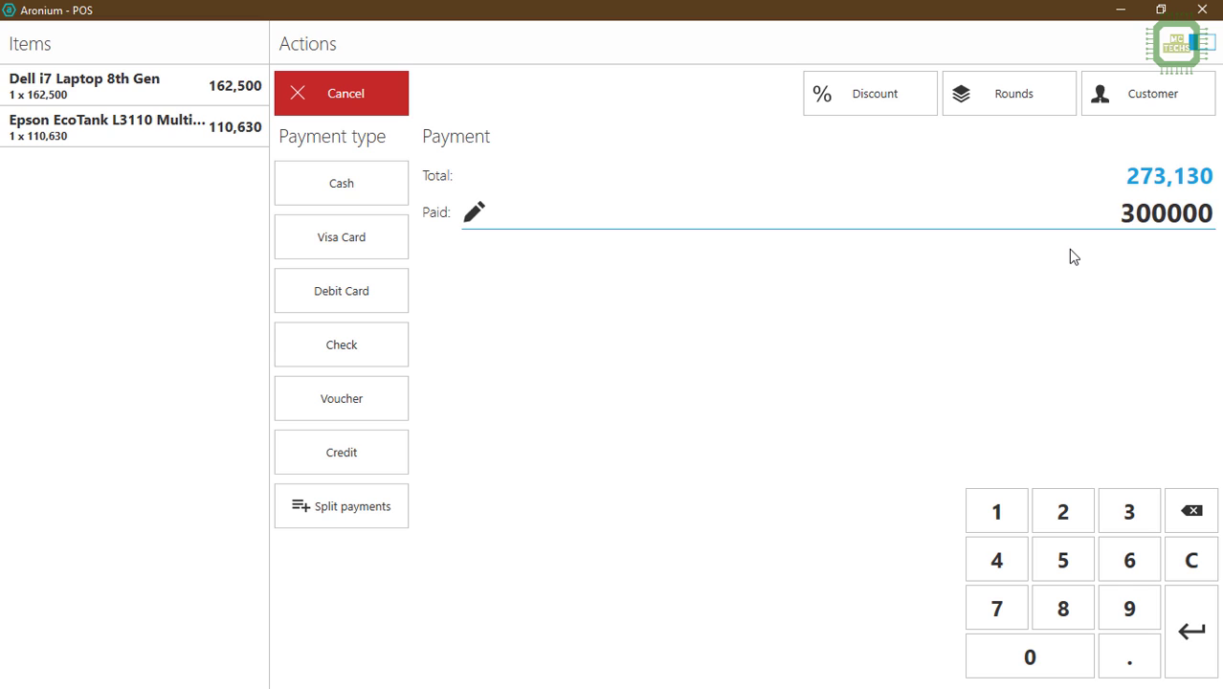
pyautogui.click(384, 184)
# Assign the existing customer Safrin Traders to the sale
pyautogui.click(1148, 91)
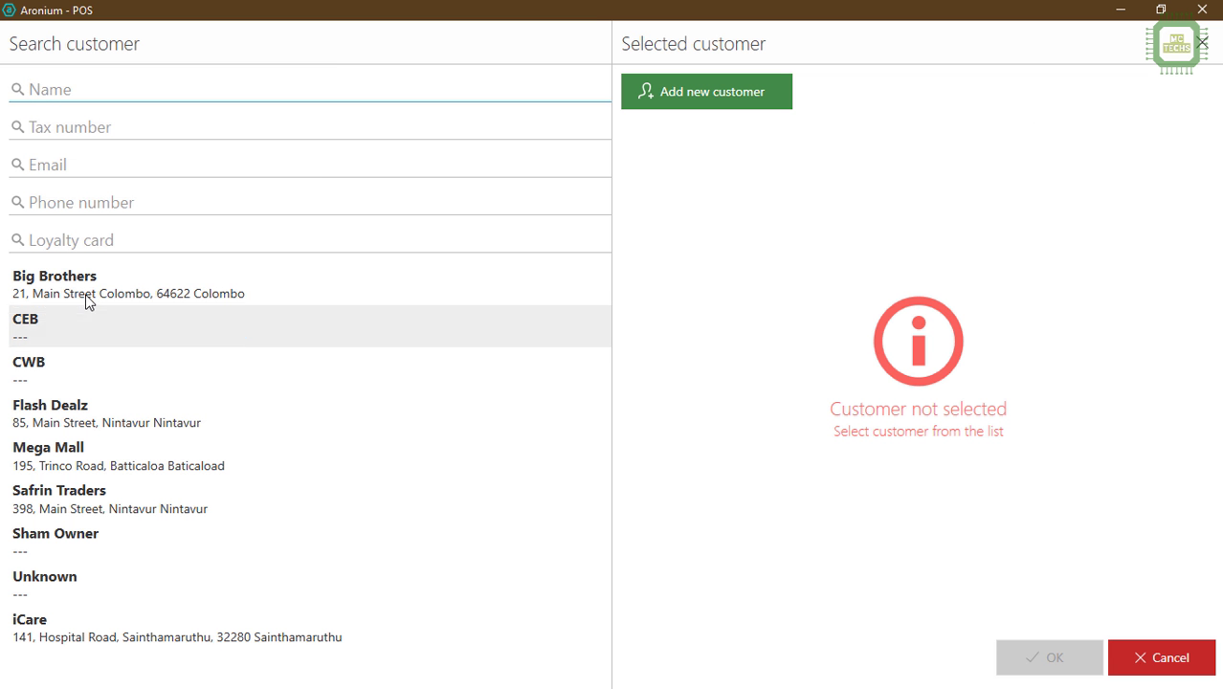
pyautogui.click(80, 505)
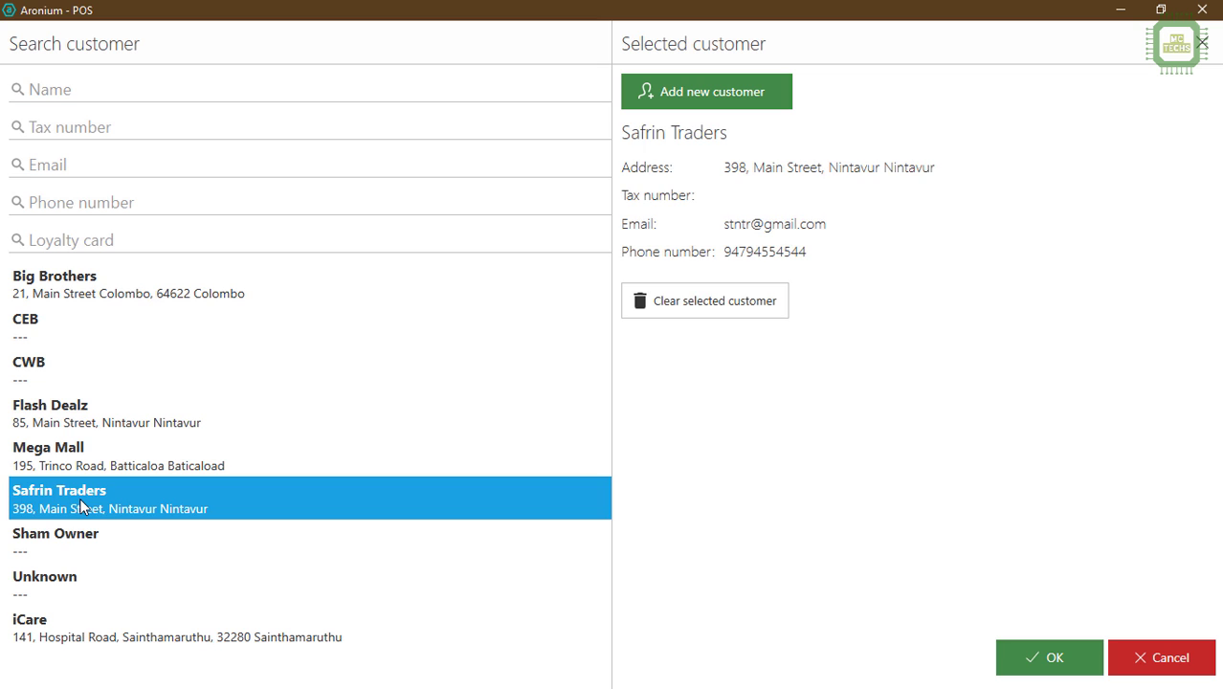
pyautogui.doubleClick(80, 496)
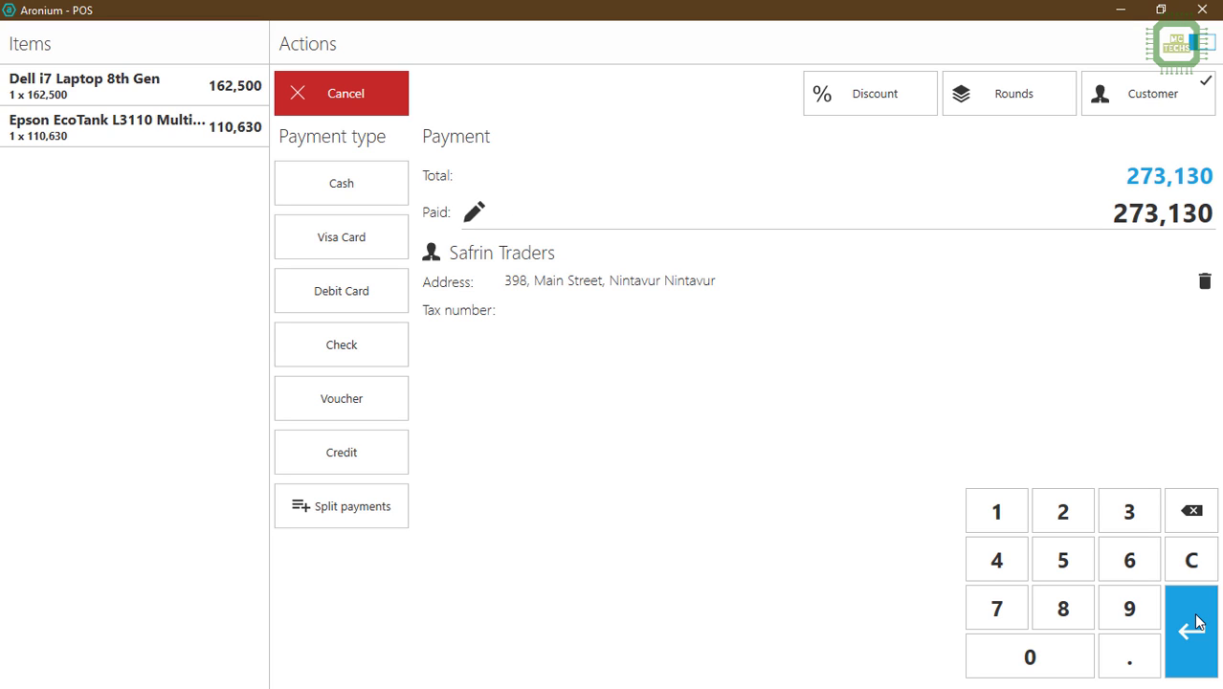
# Set the paid amount to 300000 and complete the sale as a cash payment
pyautogui.click(1115, 213)
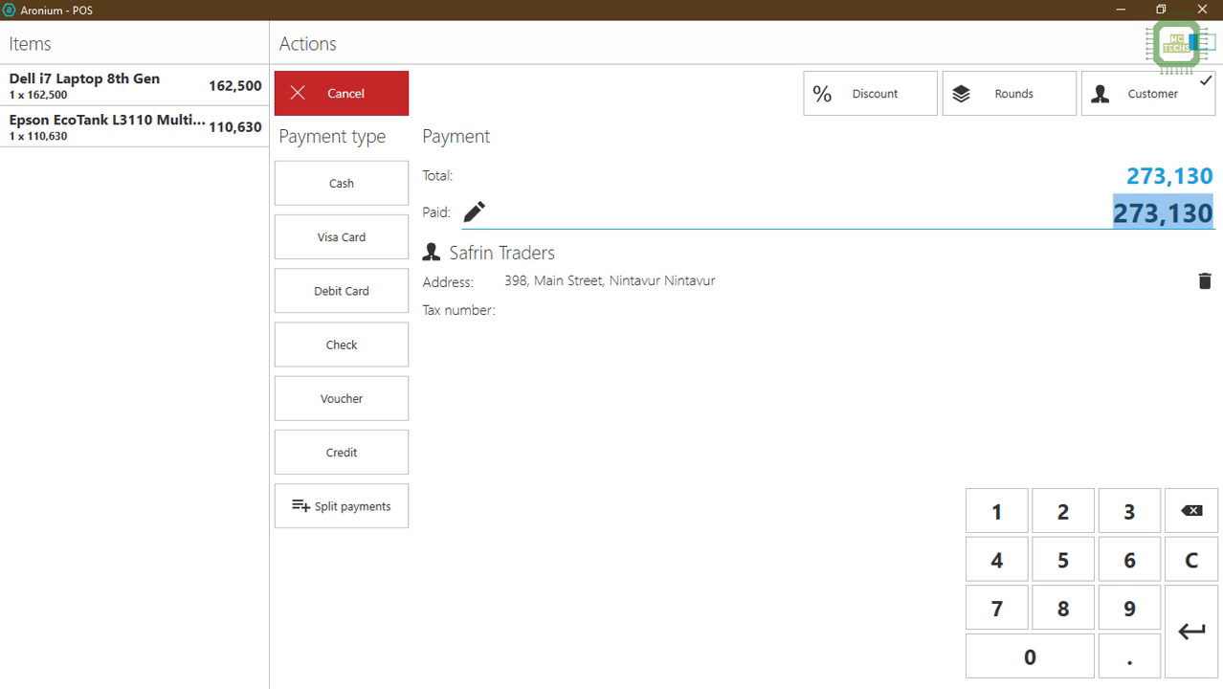
pyautogui.write('300000')
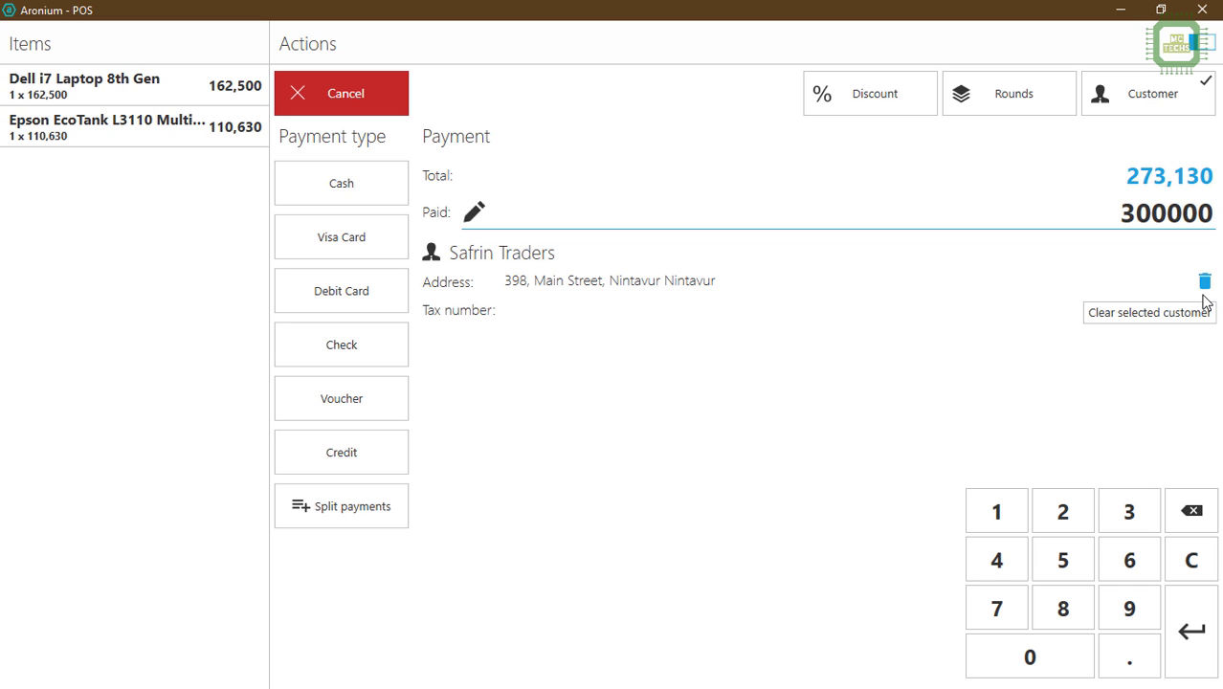
pyautogui.click(1191, 628)
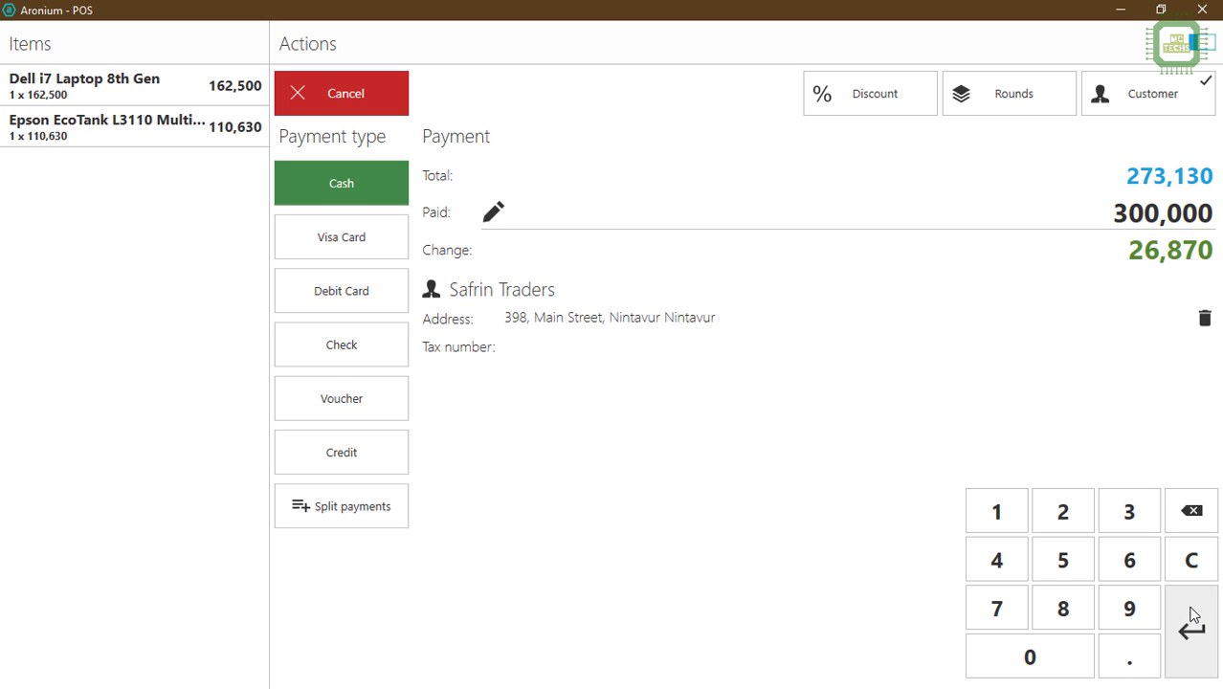
pyautogui.click(1190, 634)
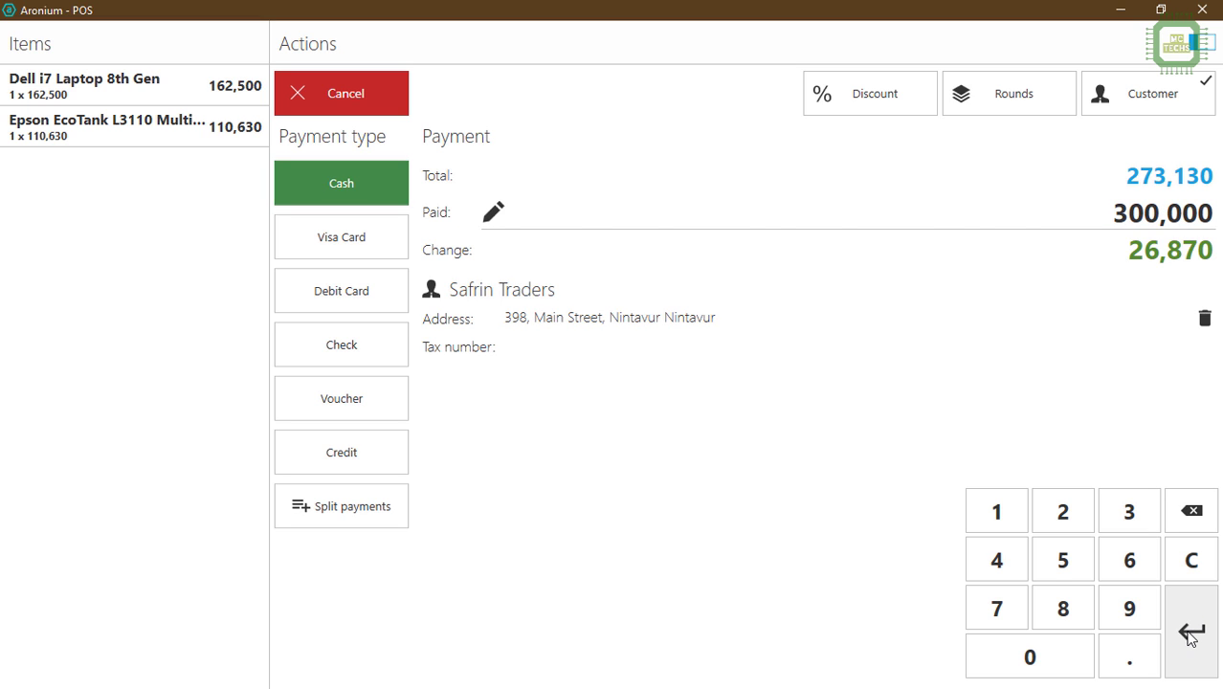